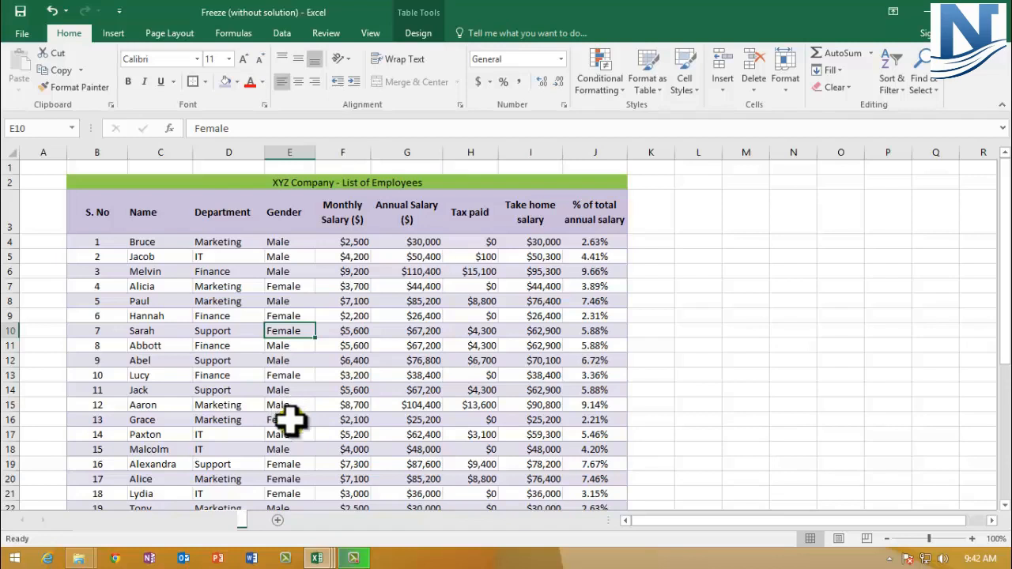
# Step: Switch to the Creating Charts and Graphs (without solution) workbook and look over its department column chart and gender pie chart
pyautogui.click(318, 559)
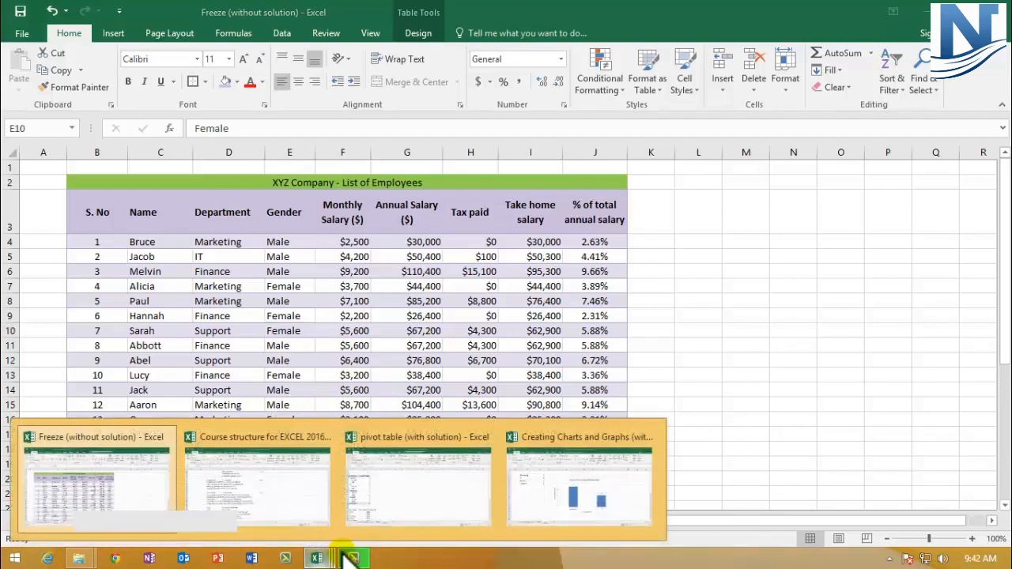
pyautogui.click(559, 445)
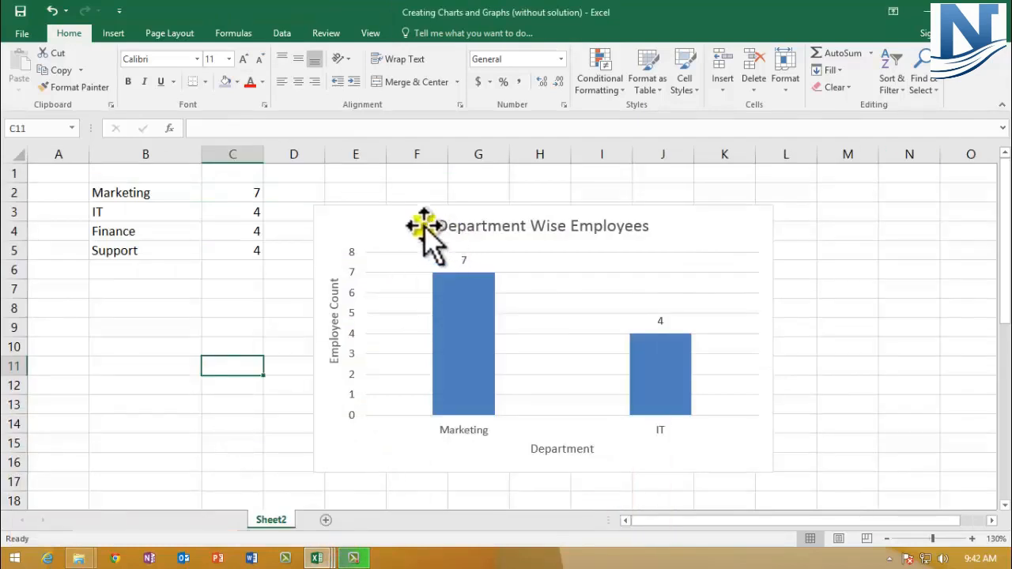
pyautogui.click(375, 215)
pyautogui.scroll(-5, 384, 300)
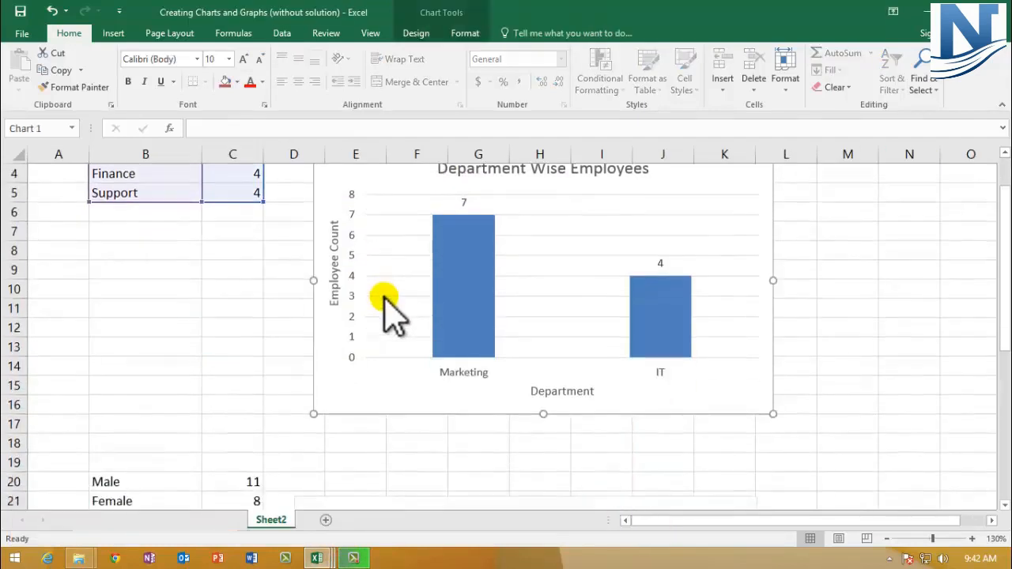
pyautogui.click(379, 289)
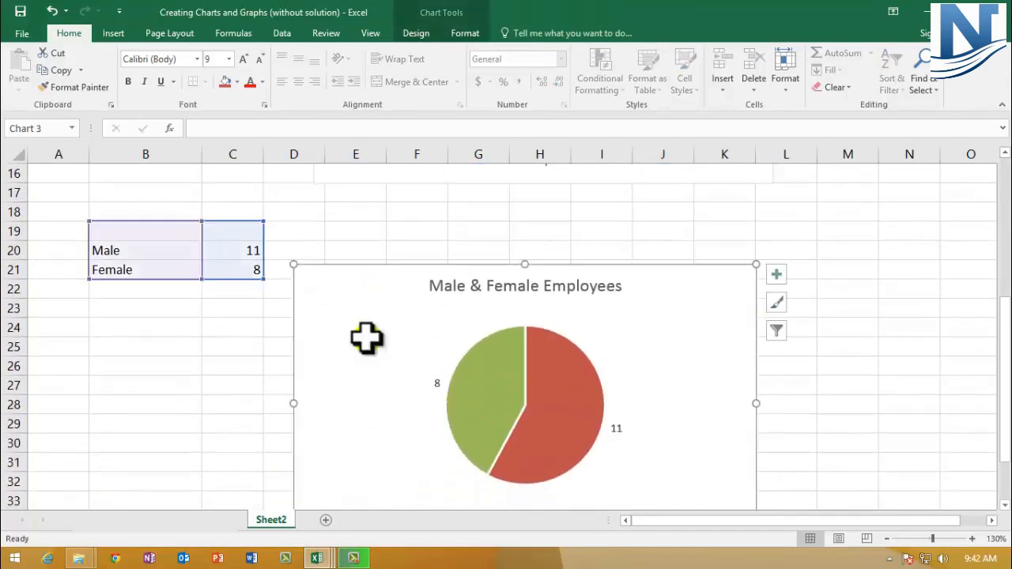
pyautogui.scroll(5, 368, 340)
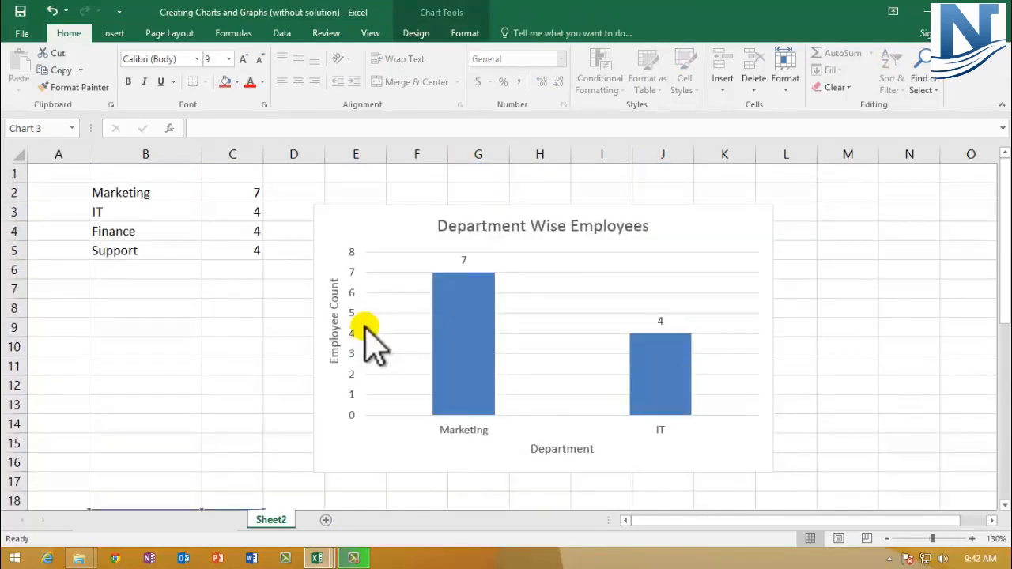
# Step: Copy the Department Wise Employees chart
pyautogui.click(324, 215)
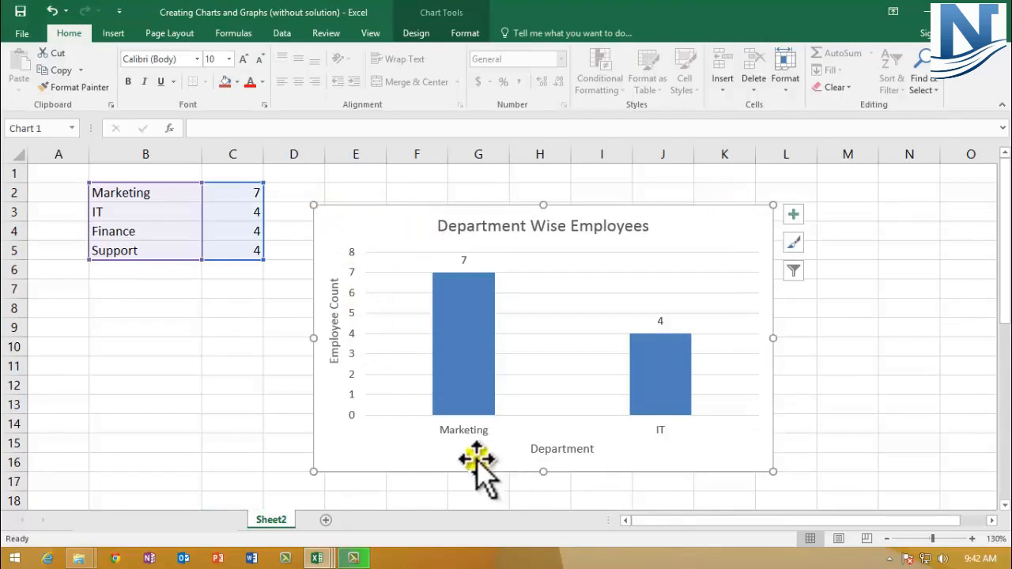
pyautogui.rightClick(369, 225)
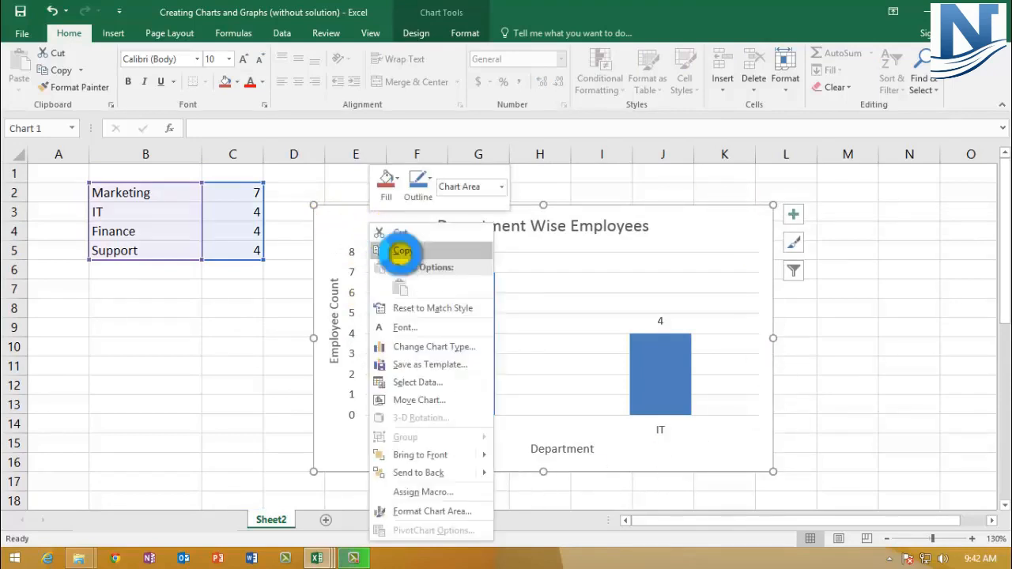
pyautogui.click(398, 251)
# Step: Paste the copied chart at cell I26 of the Freeze (without solution) workbook and shift it up beside the salary summary
pyautogui.moveTo(338, 558)
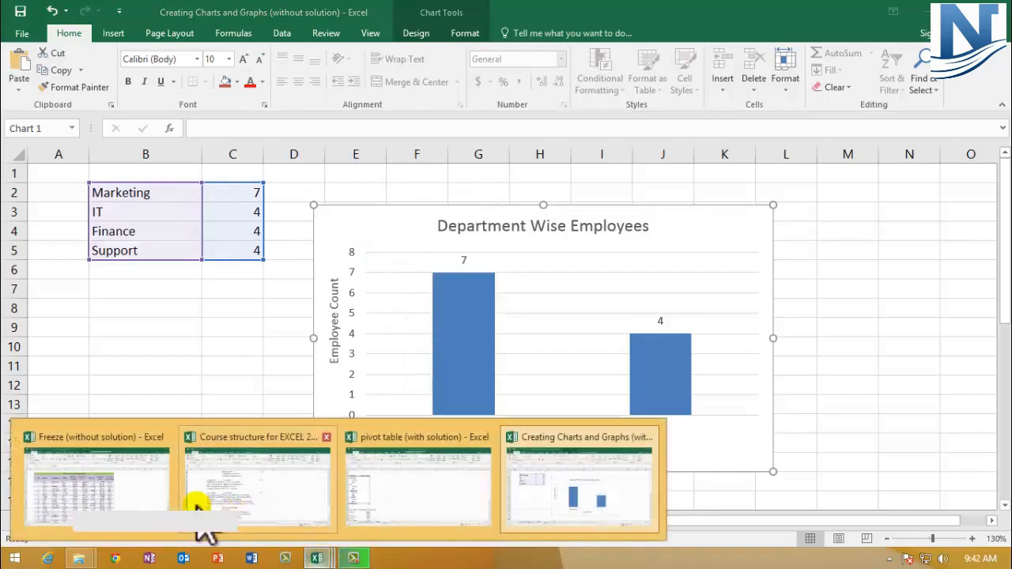
pyautogui.click(136, 498)
pyautogui.scroll(-4, 388, 472)
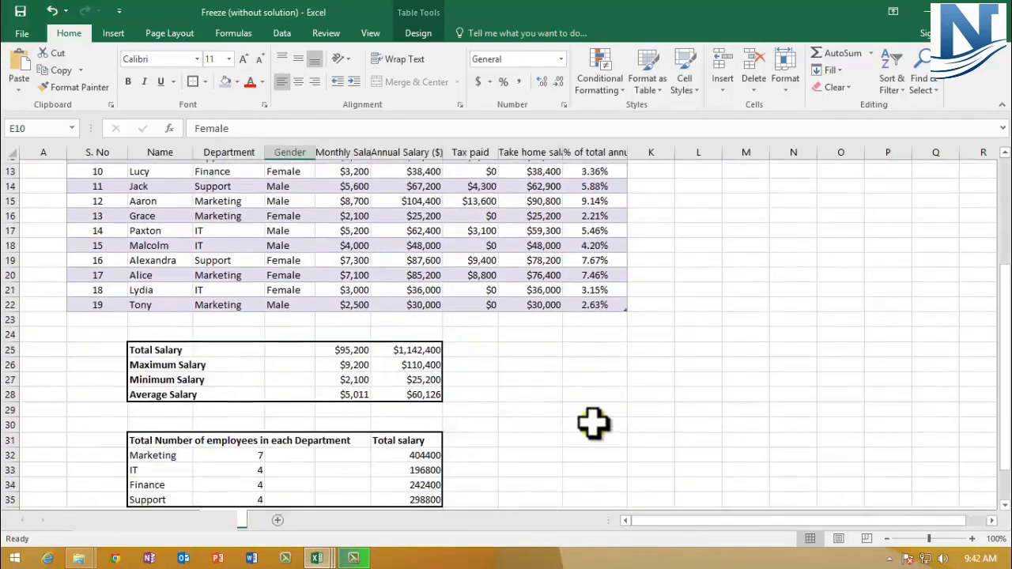
pyautogui.click(513, 361)
pyautogui.rightClick(514, 361)
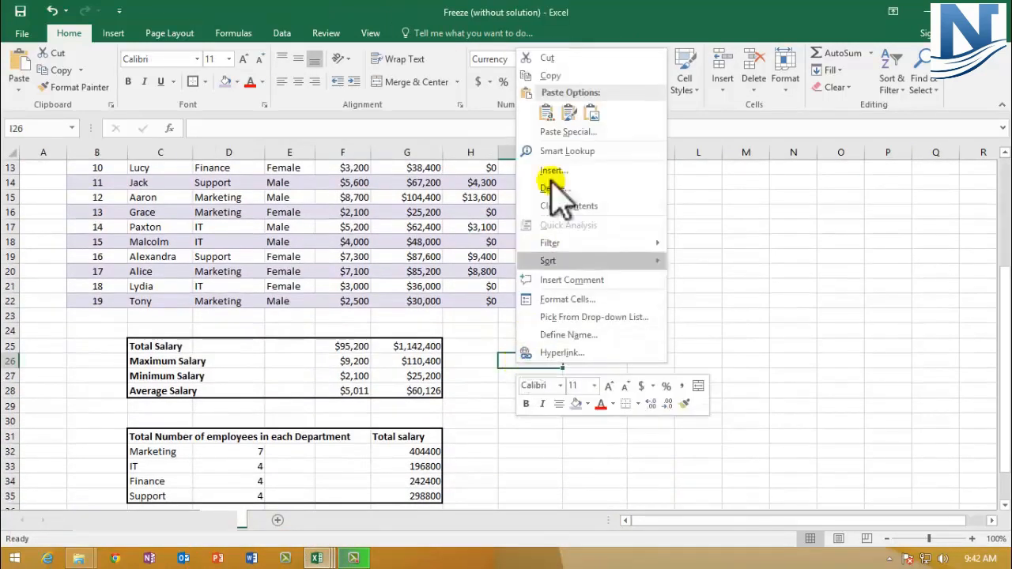
pyautogui.click(551, 122)
pyautogui.moveTo(547, 359); pyautogui.dragTo(466, 263)
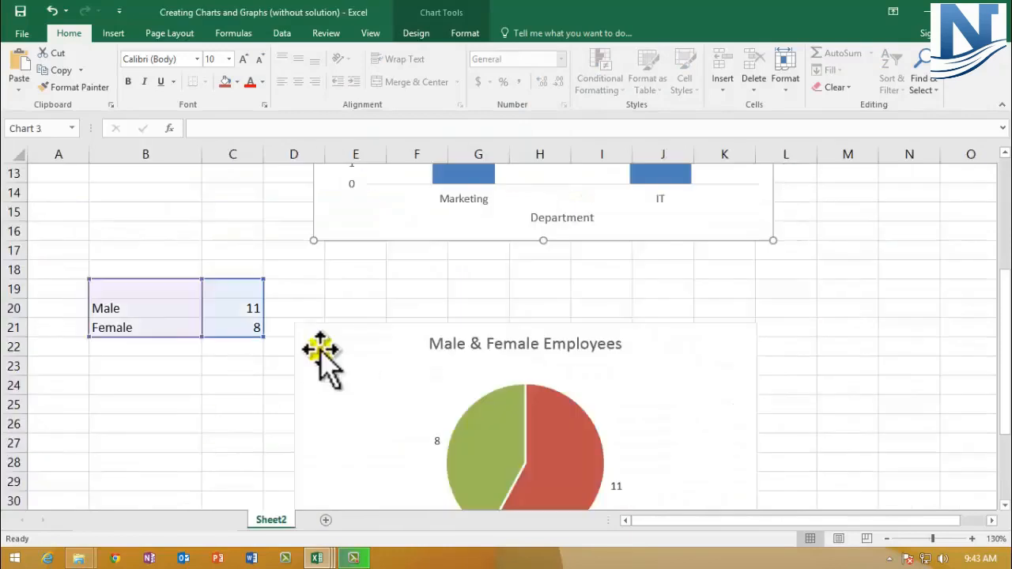
# Step: Copy the Male & Female Employees pie chart from the charts workbook and paste it at cell I36 of the Freeze workbook
pyautogui.click(320, 353)
pyautogui.scroll(-1, 320, 353)
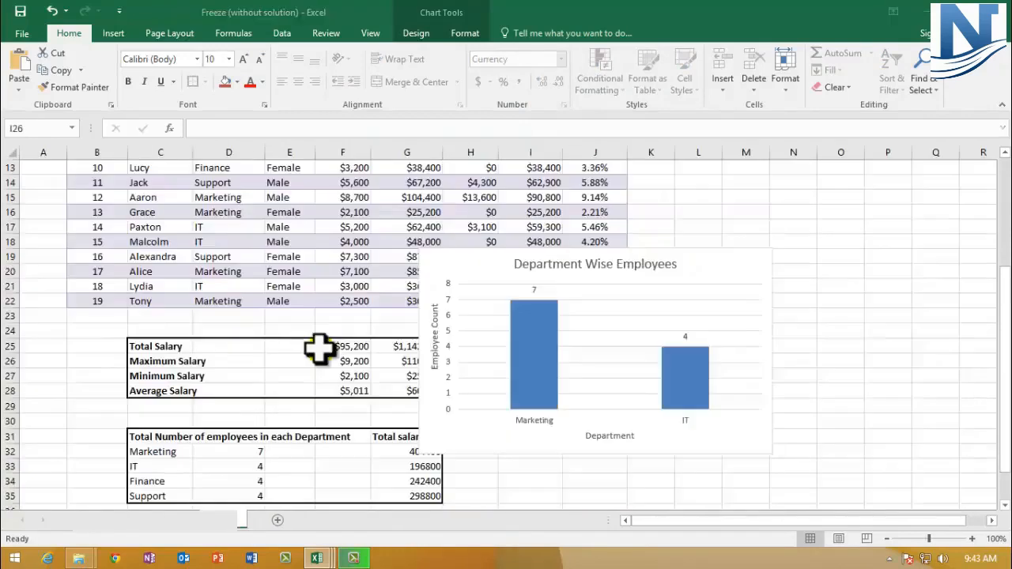
pyautogui.scroll(-1, 335, 357)
pyautogui.click(529, 468)
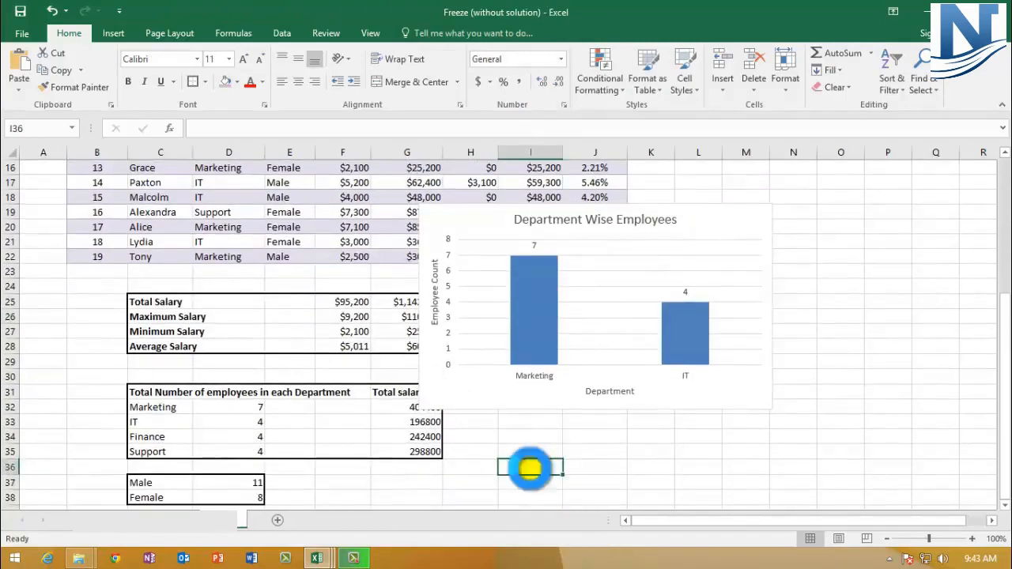
pyautogui.hotkey('ctrl', 'v')
# Step: Place the department chart over the summary tables below the employee list, with the pie chart beside it, and adjust both sizes to match
pyautogui.moveTo(425, 207); pyautogui.dragTo(140, 296)
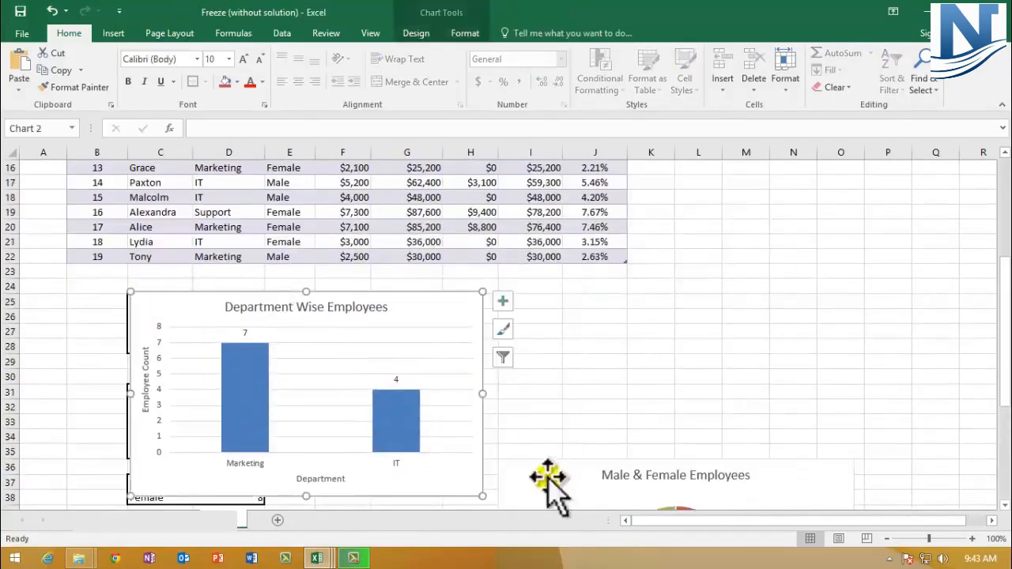
pyautogui.moveTo(563, 474); pyautogui.dragTo(589, 298)
pyautogui.click(462, 321)
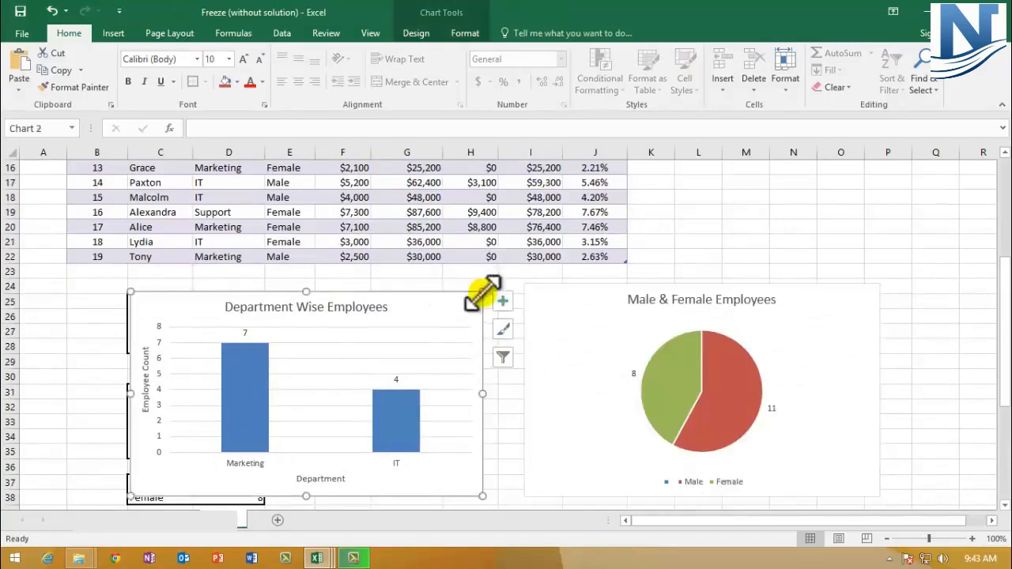
pyautogui.moveTo(481, 290); pyautogui.dragTo(498, 282)
pyautogui.click(871, 298)
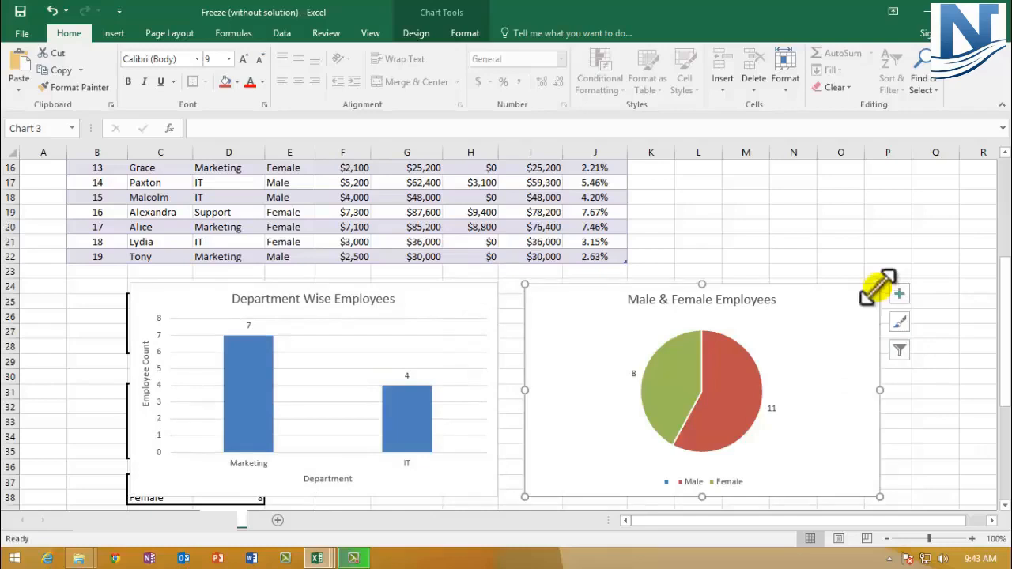
pyautogui.click(743, 348)
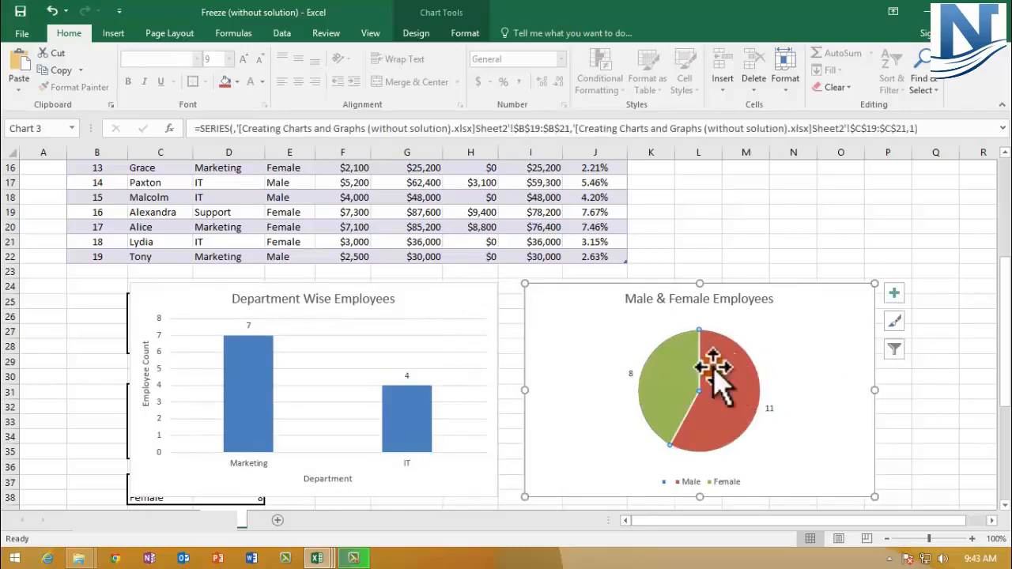
pyautogui.click(661, 360)
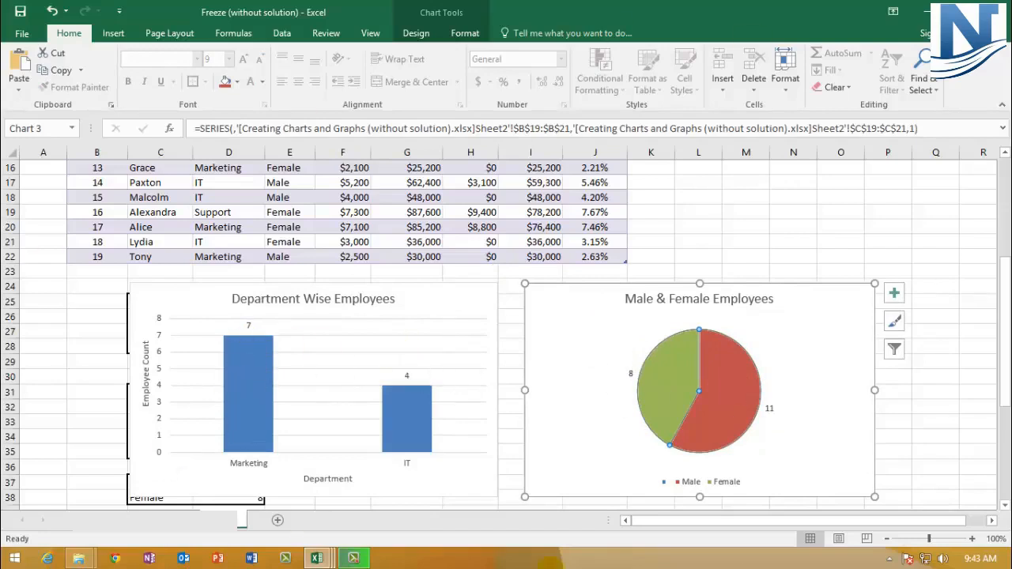
pyautogui.click(79, 406)
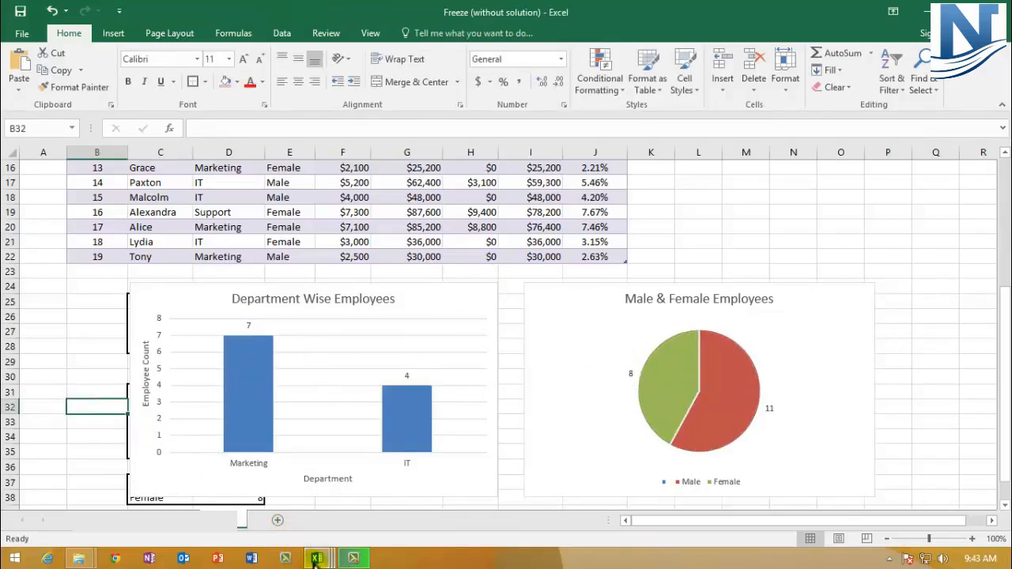
# Step: Copy the Count of Gender pivot table, range A3:B16, from the pivot table (with solution) workbook
pyautogui.moveTo(315, 559)
pyautogui.click(440, 500)
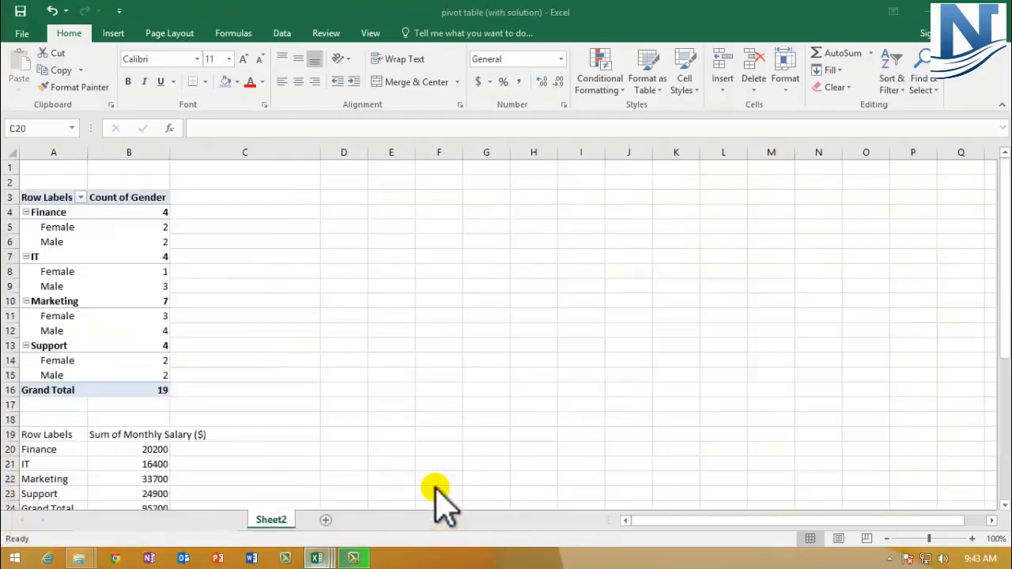
pyautogui.click(275, 282)
pyautogui.click(49, 197)
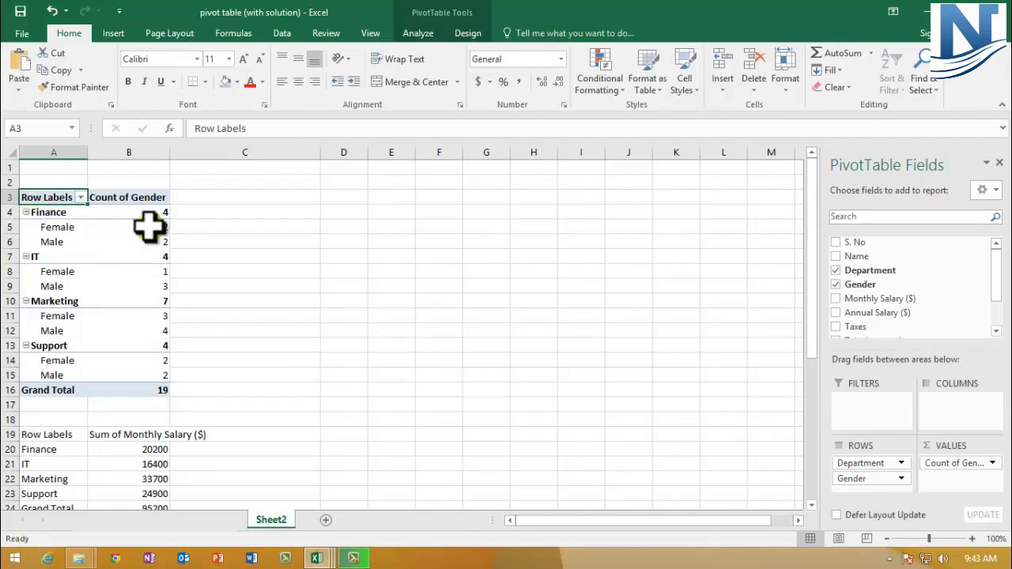
pyautogui.moveTo(42, 199); pyautogui.dragTo(143, 389)
pyautogui.rightClick(116, 223)
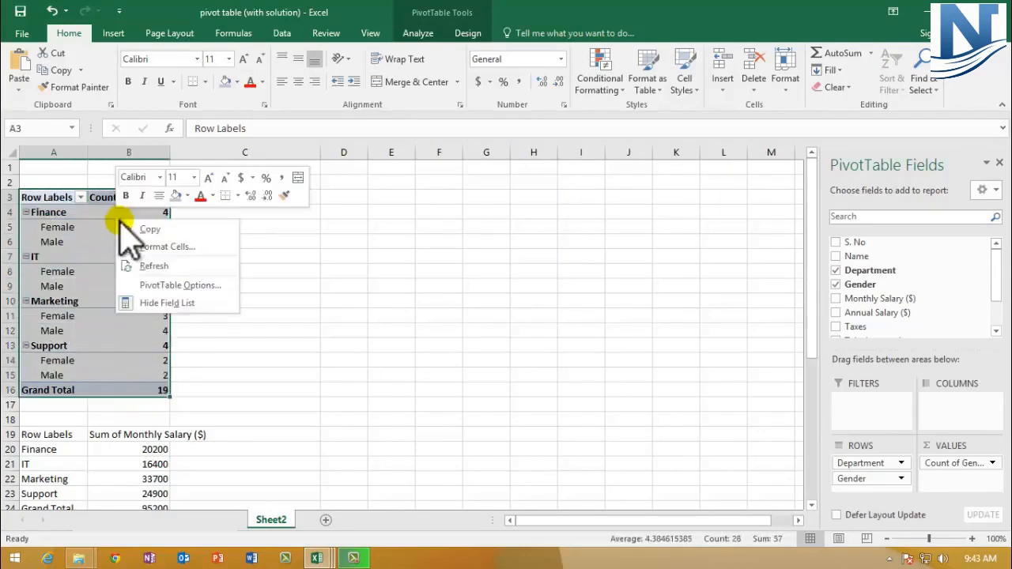
pyautogui.click(127, 229)
# Step: Paste the copied pivot table at cell C41 of the Freeze workbook, below the charts, as values only
pyautogui.hotkey('alt', 'Tab')
pyautogui.scroll(-5, 195, 271)
pyautogui.click(142, 319)
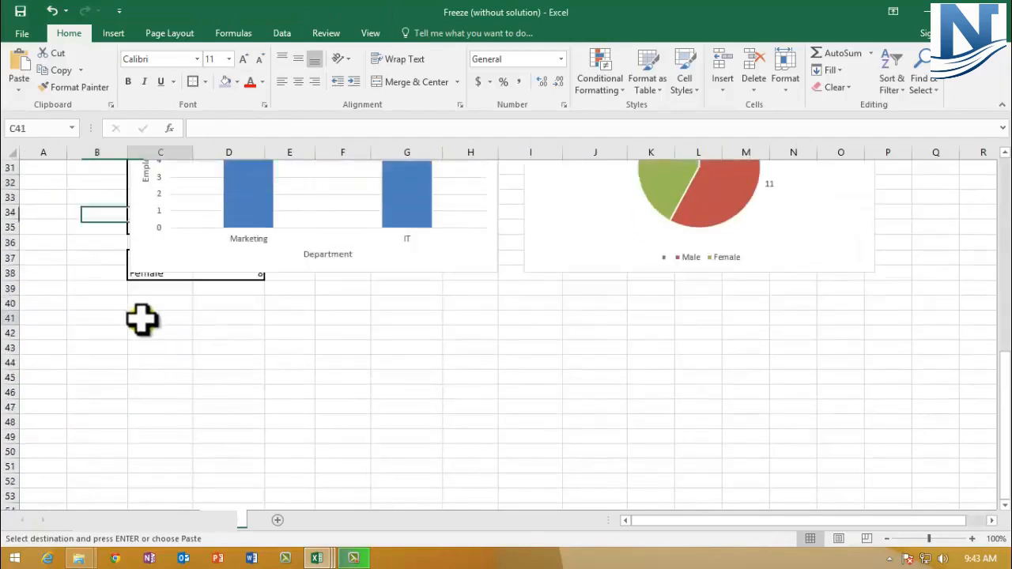
pyautogui.rightClick(141, 318)
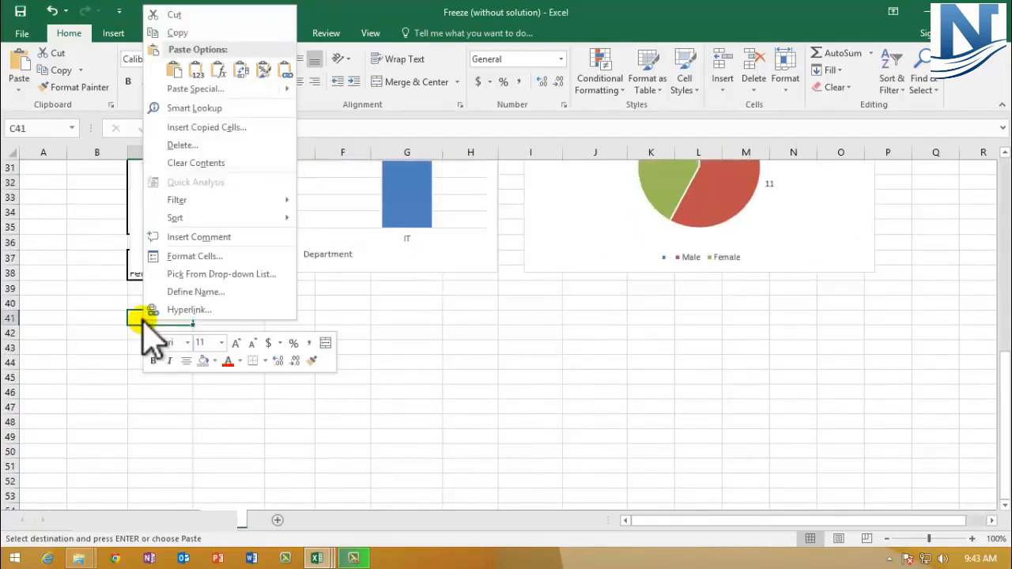
pyautogui.click(174, 73)
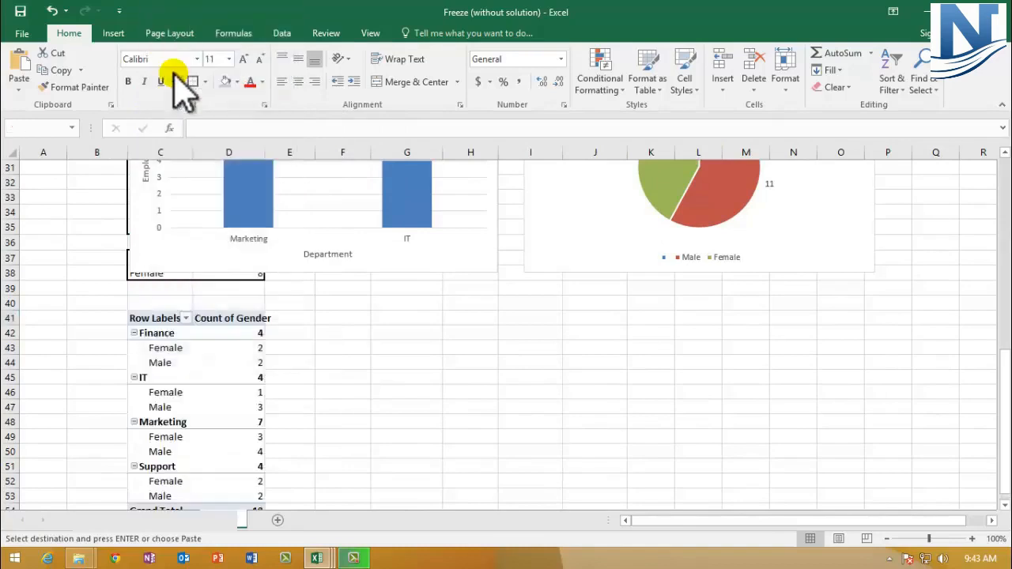
pyautogui.click(295, 504)
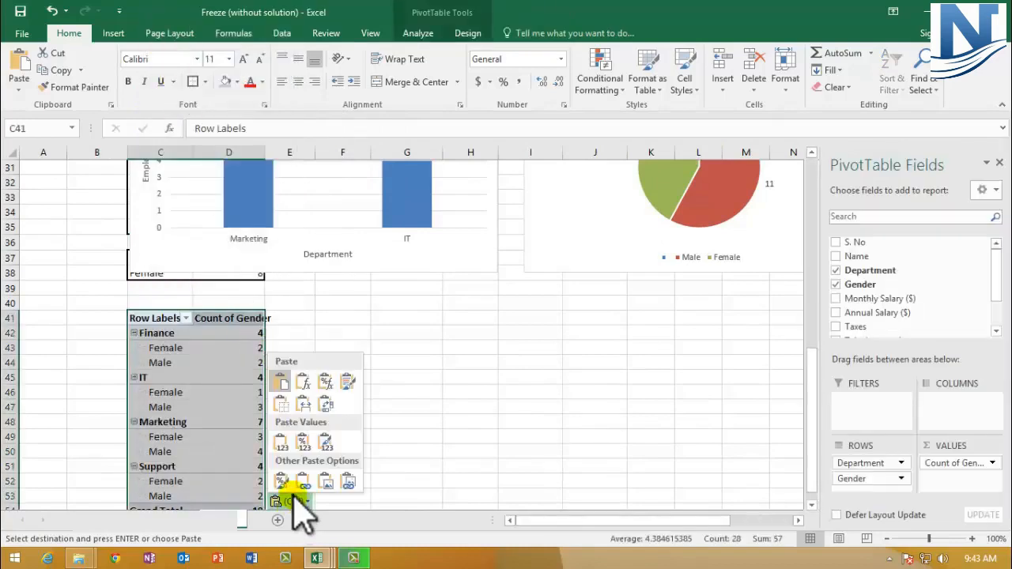
pyautogui.click(280, 443)
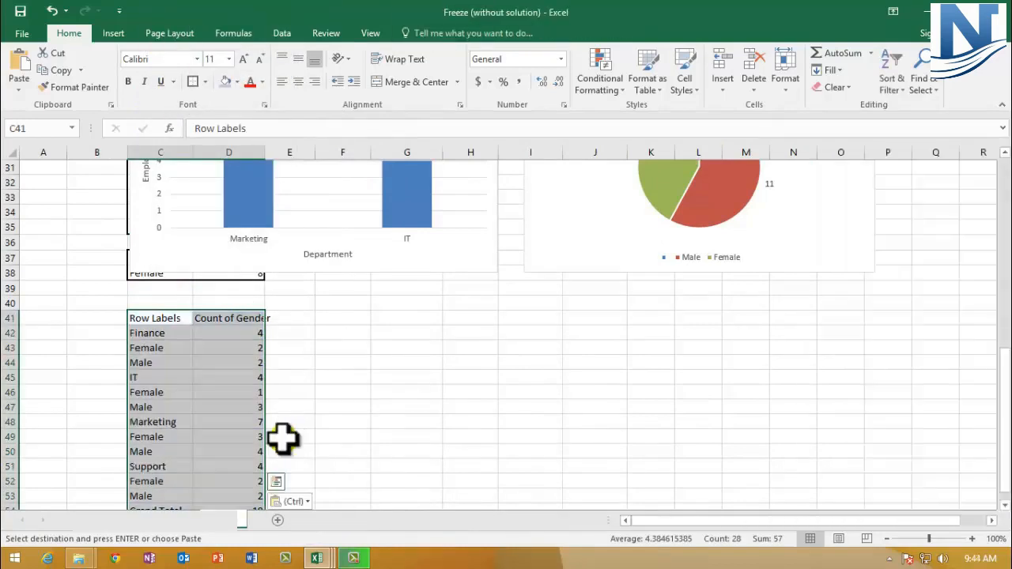
pyautogui.click(318, 337)
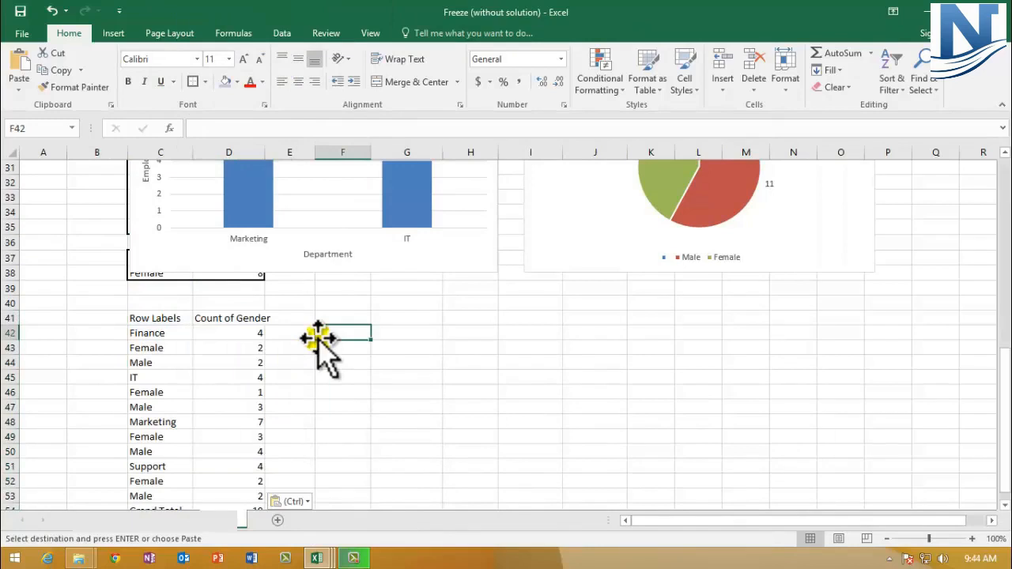
# Step: Copy the Sum of Monthly Salary ($) table, range A19:B24, from the pivot table workbook
pyautogui.hotkey('alt', 'Tab')
pyautogui.scroll(-2, 203, 360)
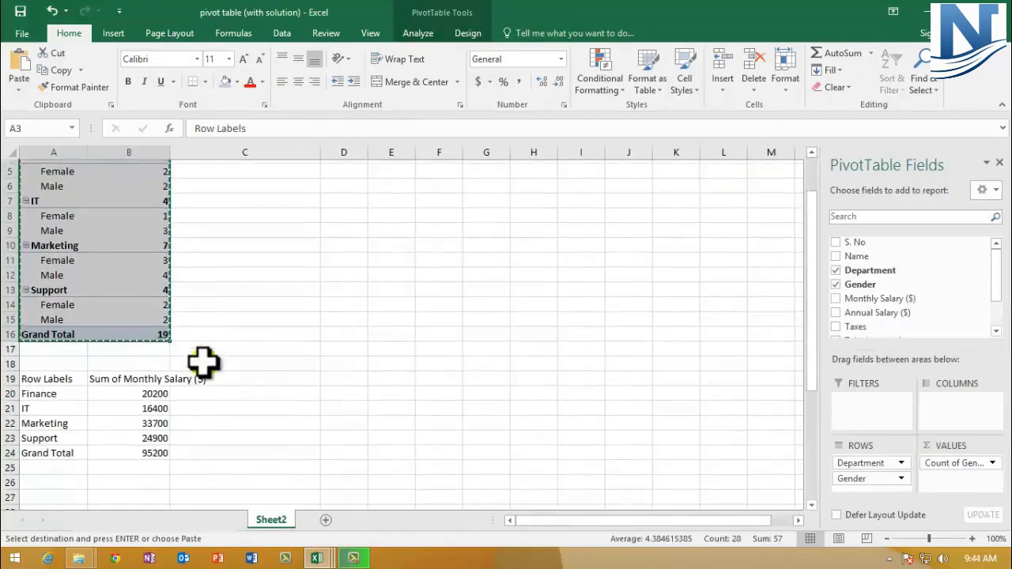
pyautogui.click(289, 386)
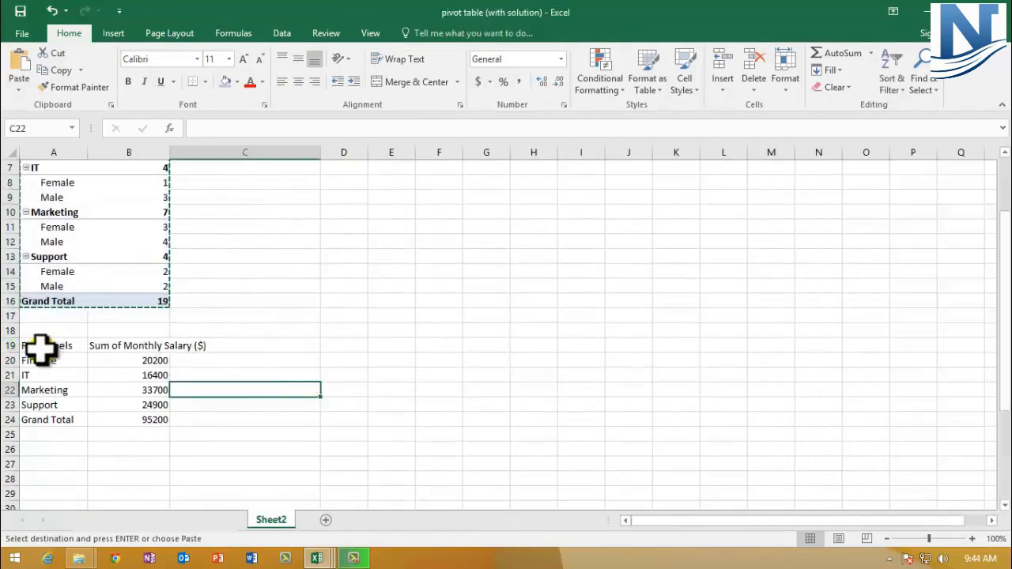
pyautogui.moveTo(37, 344); pyautogui.dragTo(136, 411)
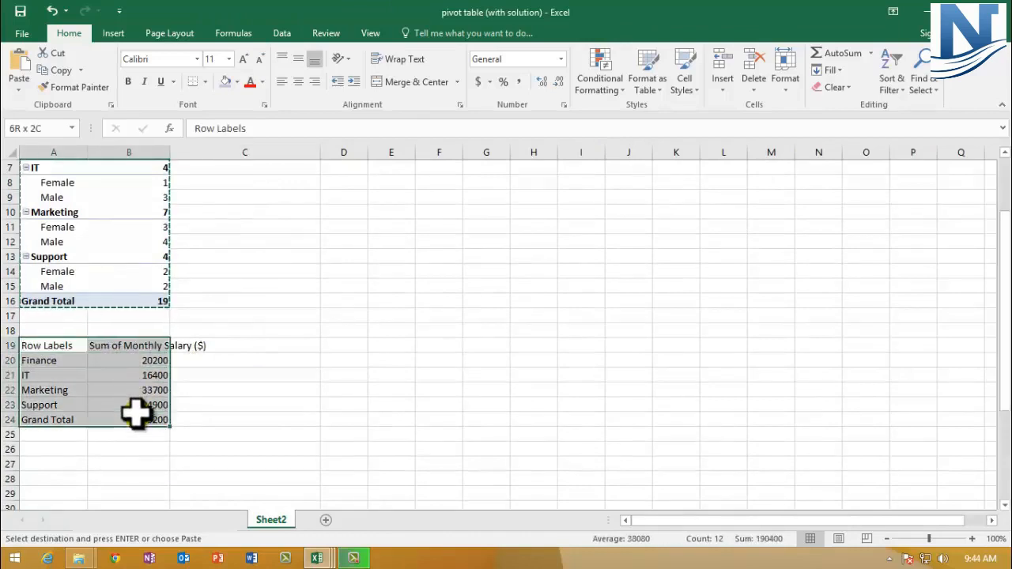
pyautogui.hotkey('ctrl', 'c')
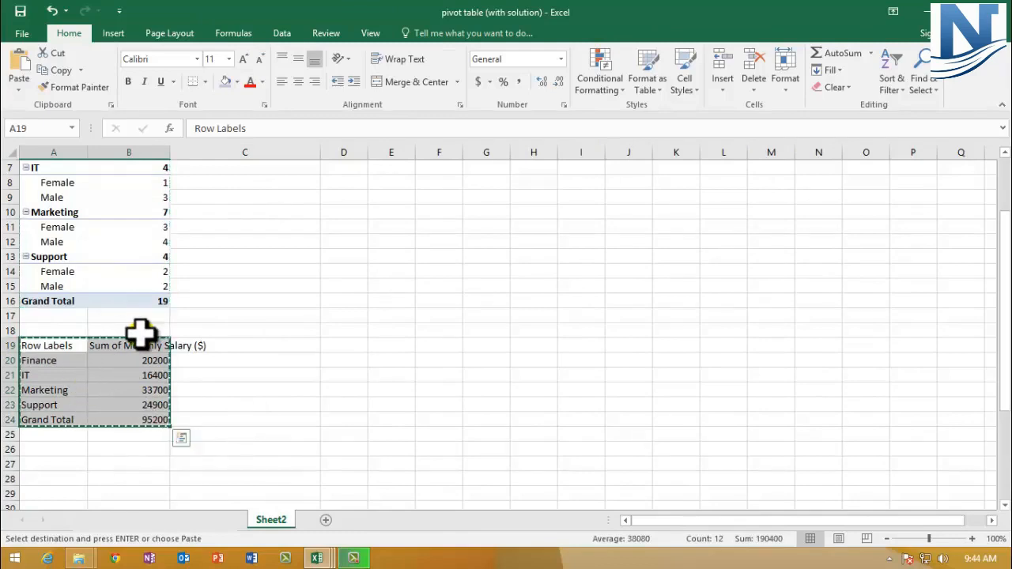
# Step: Paste the monthly salary table at cell G41 of the Freeze workbook, next to the gender count table
pyautogui.hotkey('ctrl', 'Tab')
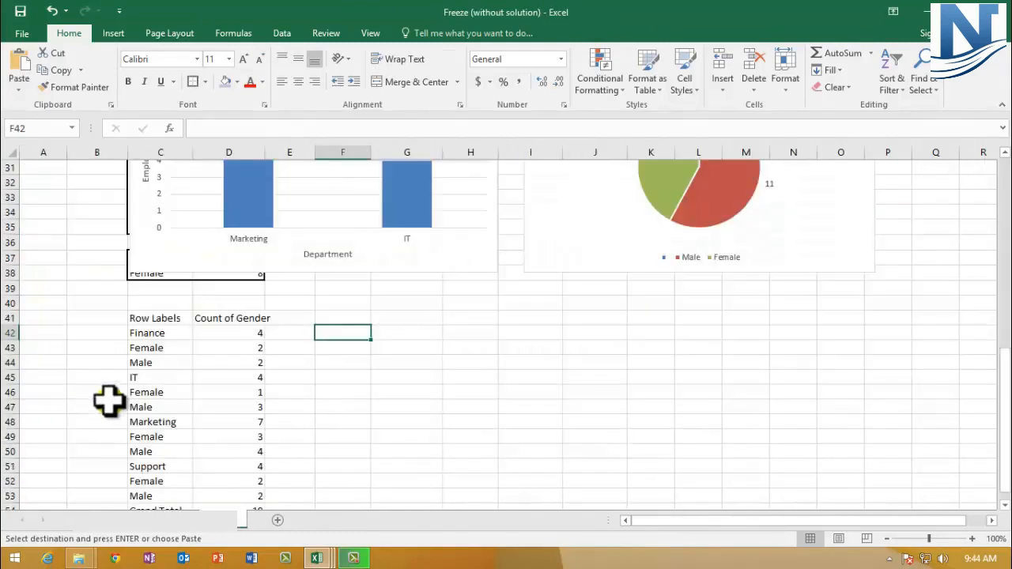
pyautogui.click(382, 319)
pyautogui.hotkey('ctrl', 'v')
pyautogui.click(440, 434)
pyautogui.scroll(-1, 324, 457)
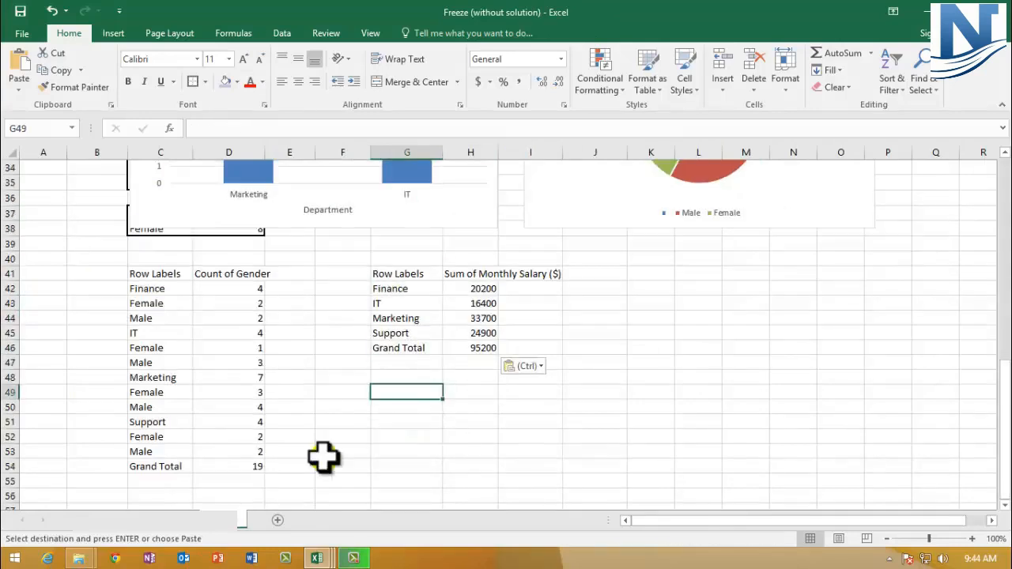
# Step: Make the gender table's header cells C41:D41 bold with a light blue fill
pyautogui.click(162, 270)
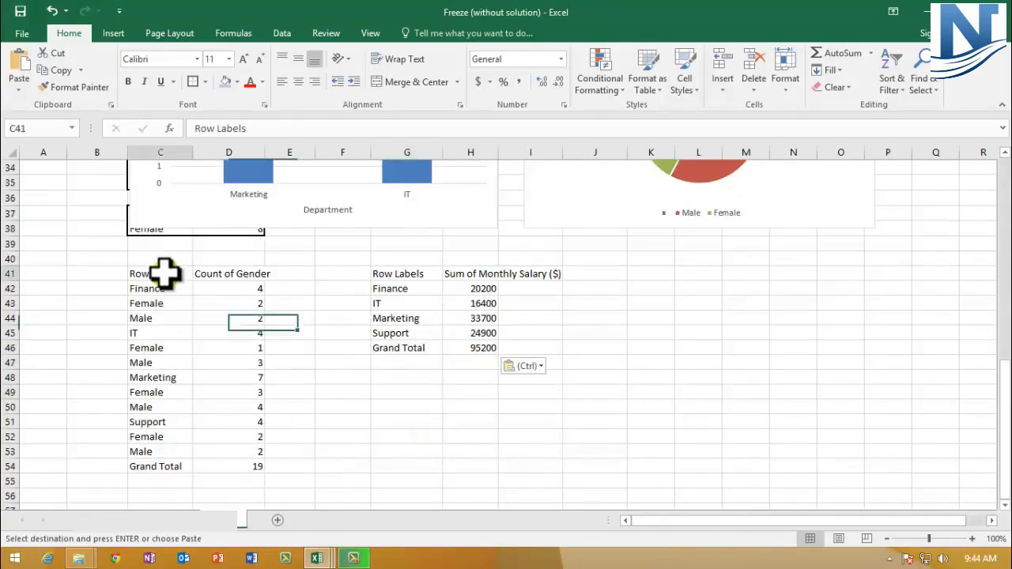
pyautogui.moveTo(204, 273); pyautogui.dragTo(211, 273)
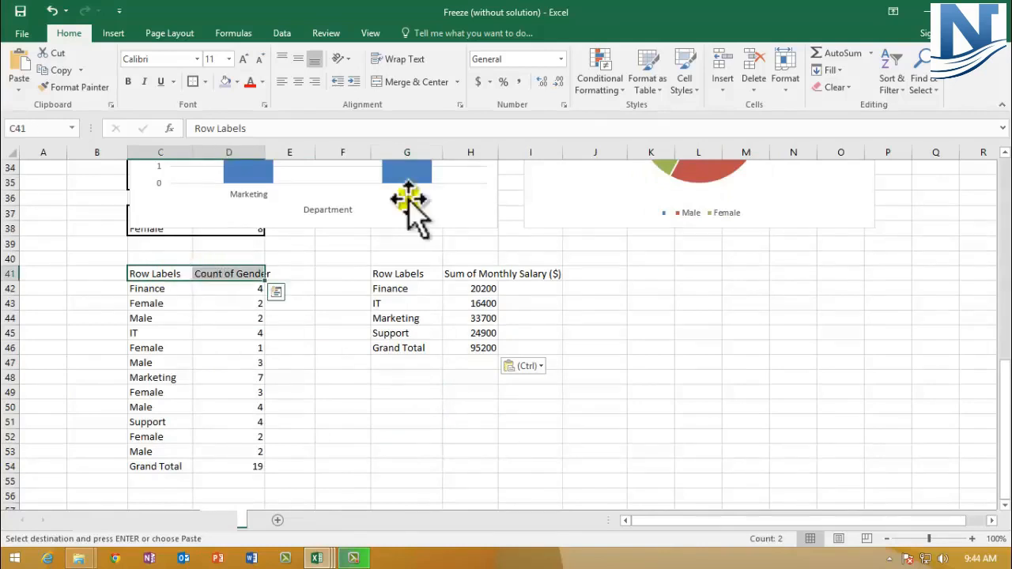
pyautogui.click(128, 81)
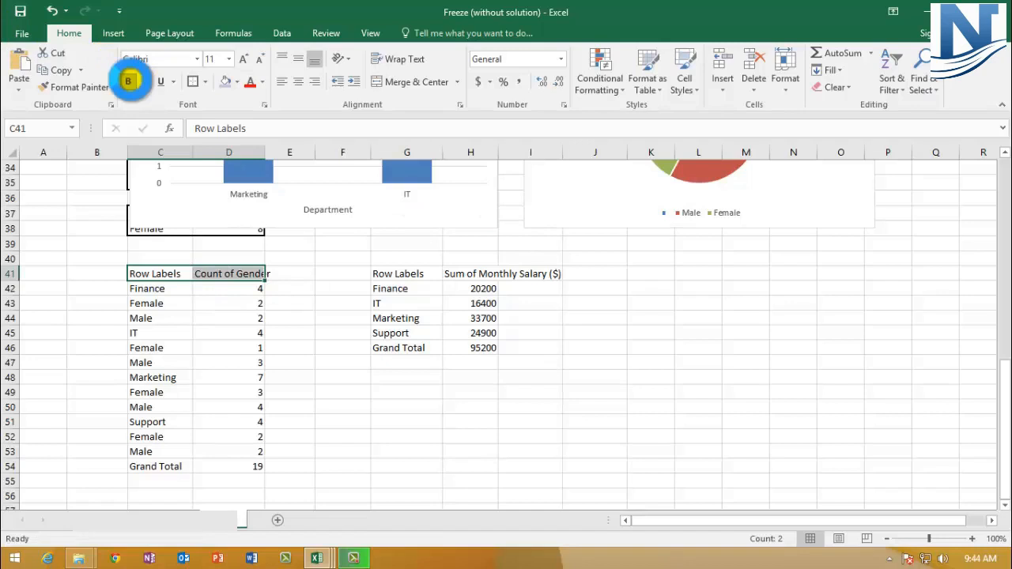
pyautogui.click(236, 83)
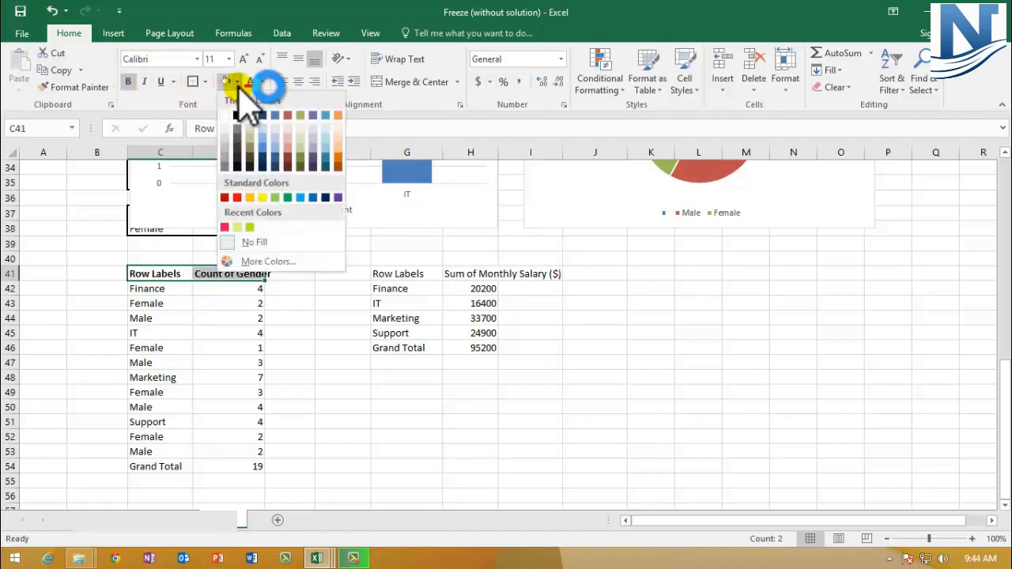
pyautogui.click(300, 197)
# Step: Make the department labels Finance, IT, Marketing and Support in column C of the gender table bold
pyautogui.click(160, 288)
pyautogui.click(149, 333)
pyautogui.click(146, 378)
pyautogui.click(152, 421)
pyautogui.click(164, 289)
pyautogui.click(130, 83)
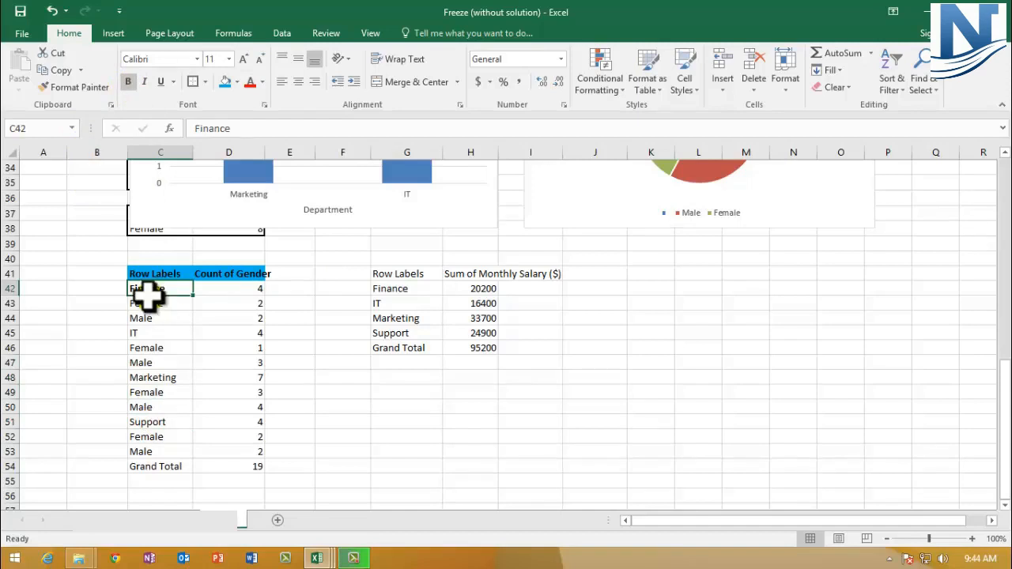
pyautogui.click(143, 337)
pyautogui.click(131, 83)
pyautogui.click(153, 377)
pyautogui.keyDown('ctrl'); pyautogui.click(151, 421); pyautogui.keyUp('ctrl')
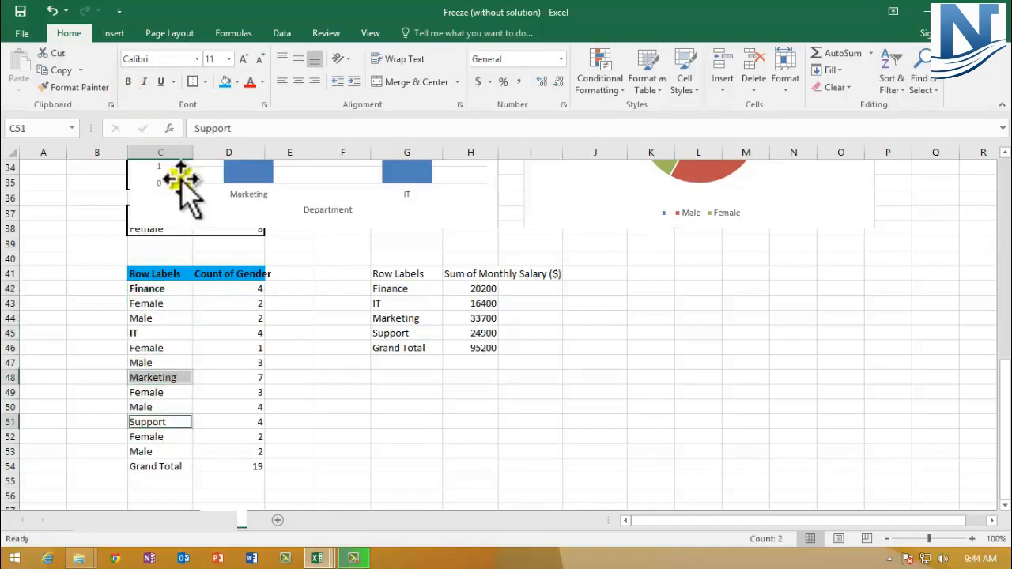
pyautogui.click(127, 82)
pyautogui.click(298, 406)
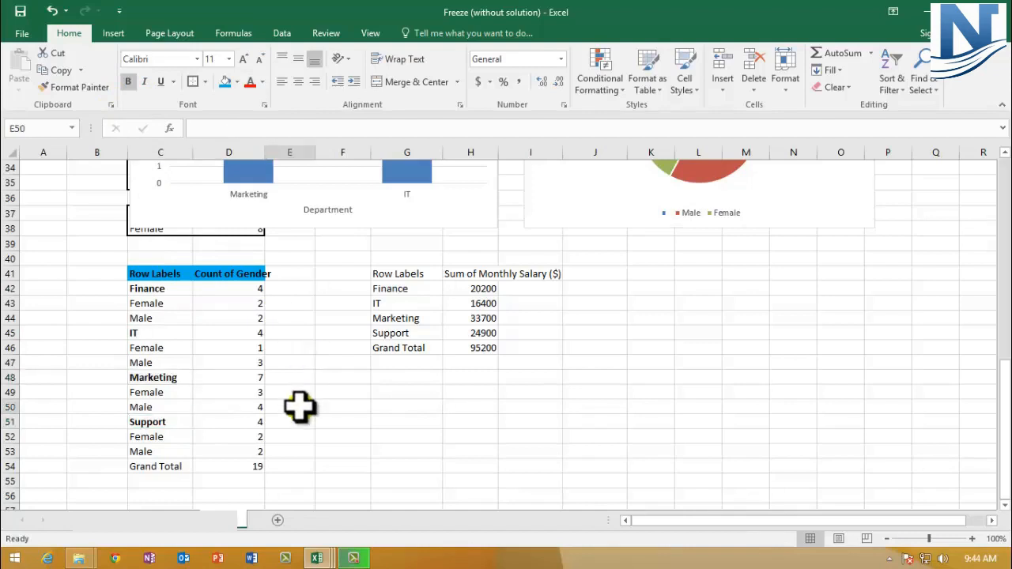
# Step: Indent the Female and Male labels under Finance in C43:C44 by one level
pyautogui.click(160, 287)
pyautogui.moveTo(155, 305); pyautogui.dragTo(157, 315)
pyautogui.click(163, 287)
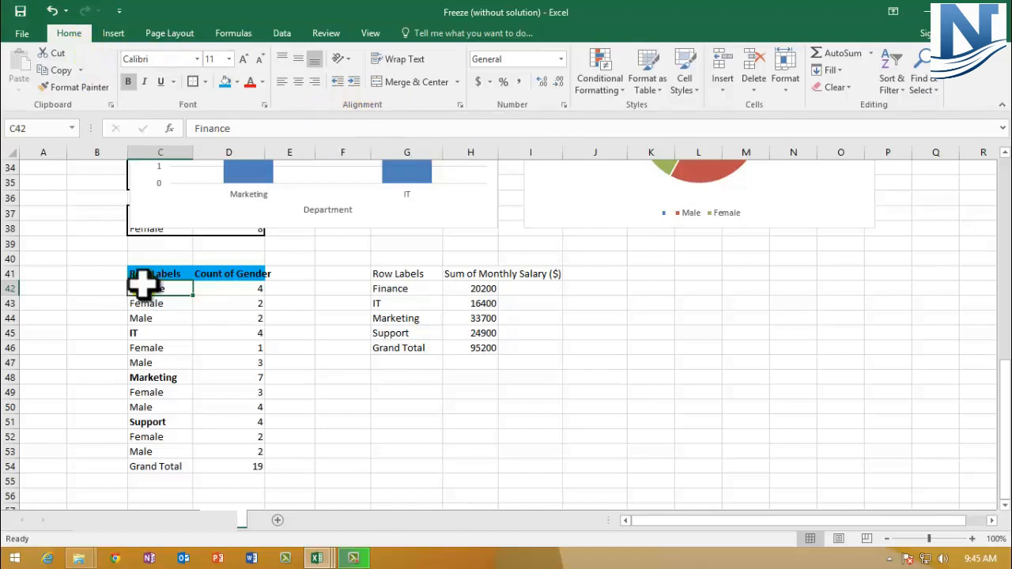
pyautogui.moveTo(145, 304); pyautogui.dragTo(143, 320)
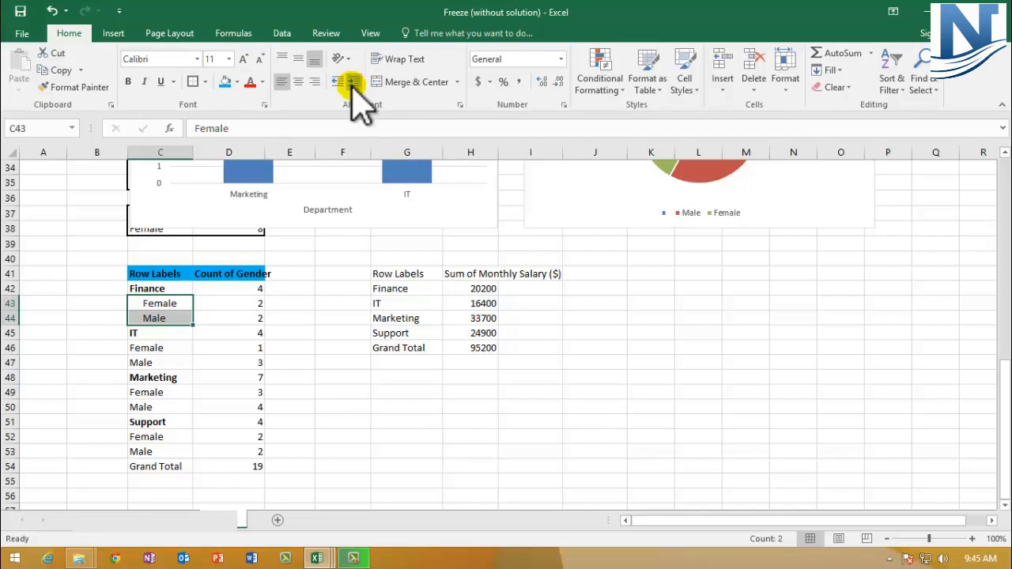
pyautogui.click(277, 362)
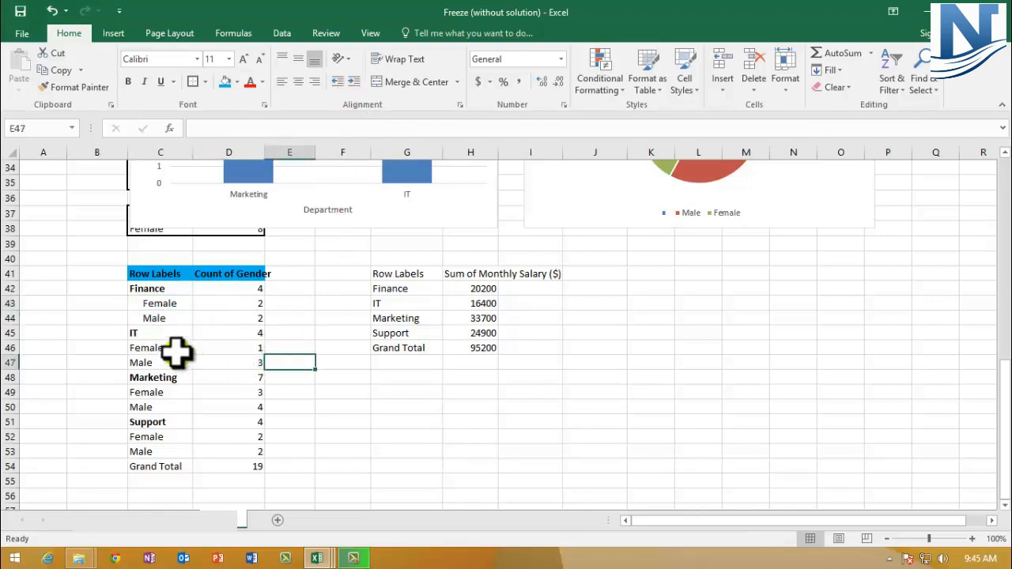
pyautogui.moveTo(160, 303); pyautogui.dragTo(166, 318)
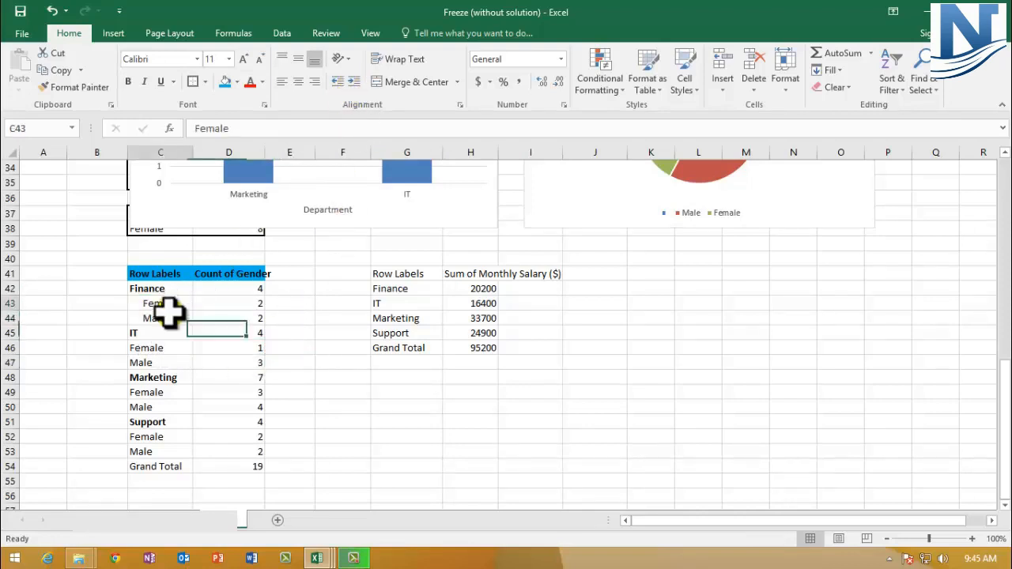
pyautogui.click(337, 82)
# Step: Indent the Female and Male labels under IT, Marketing and Support by one level
pyautogui.moveTo(147, 348); pyautogui.dragTo(151, 359)
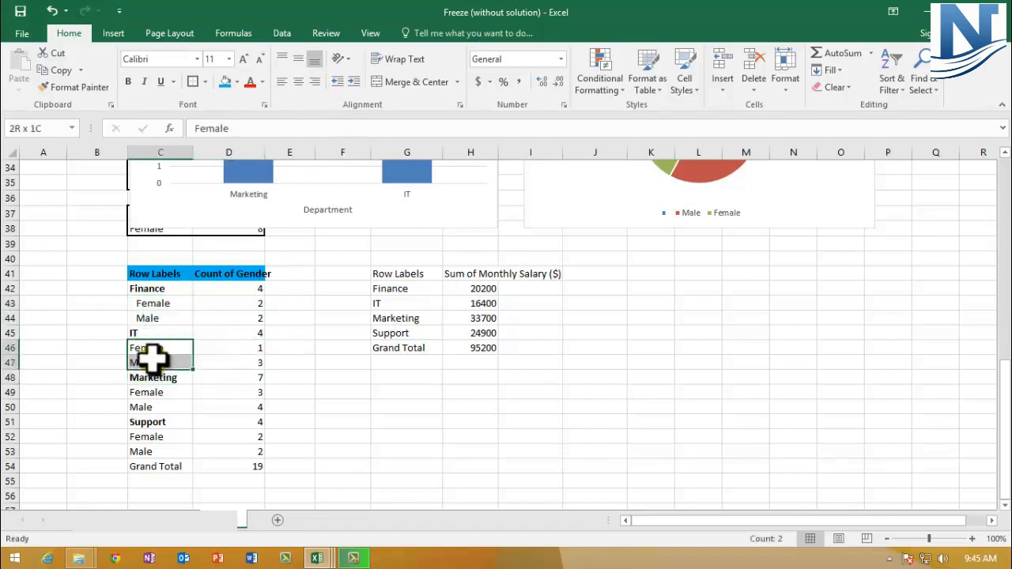
pyautogui.click(353, 82)
pyautogui.moveTo(150, 392); pyautogui.dragTo(150, 407)
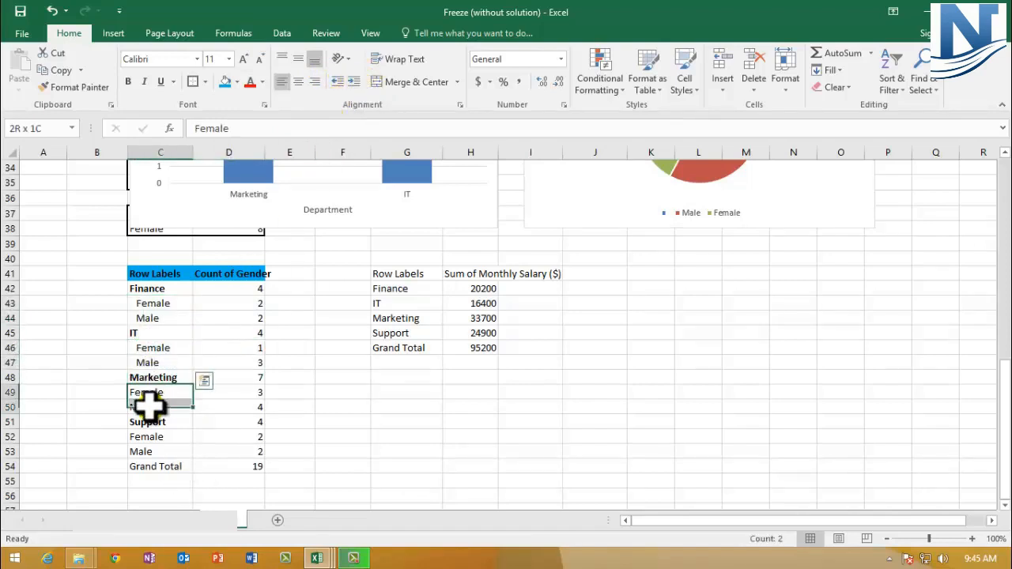
pyautogui.click(351, 81)
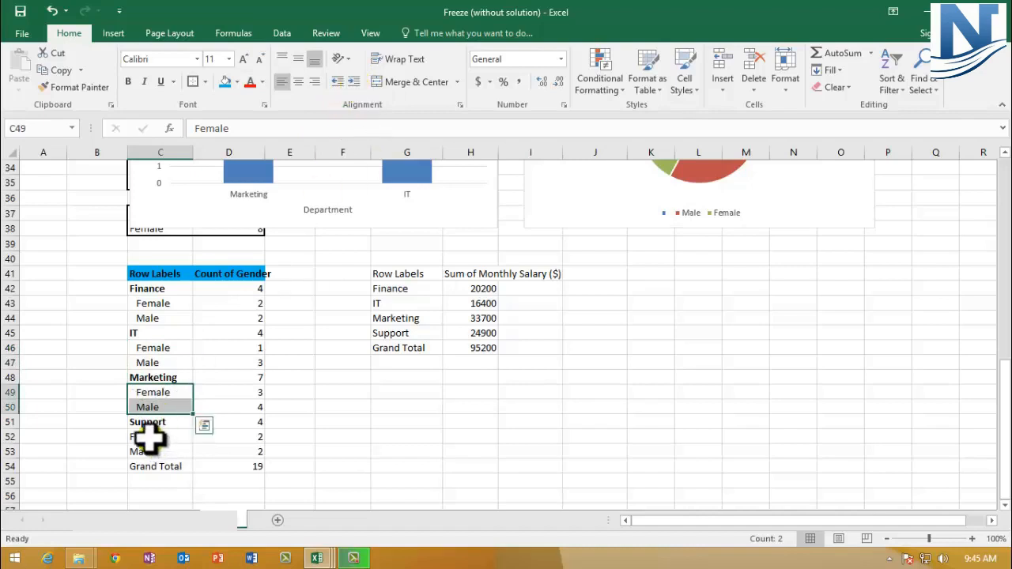
pyautogui.click(152, 439)
pyautogui.moveTo(150, 449); pyautogui.dragTo(150, 452)
pyautogui.click(354, 81)
# Step: Make the gender table's Grand Total row, C54:D54, bold and give it a top and double bottom border
pyautogui.click(156, 467)
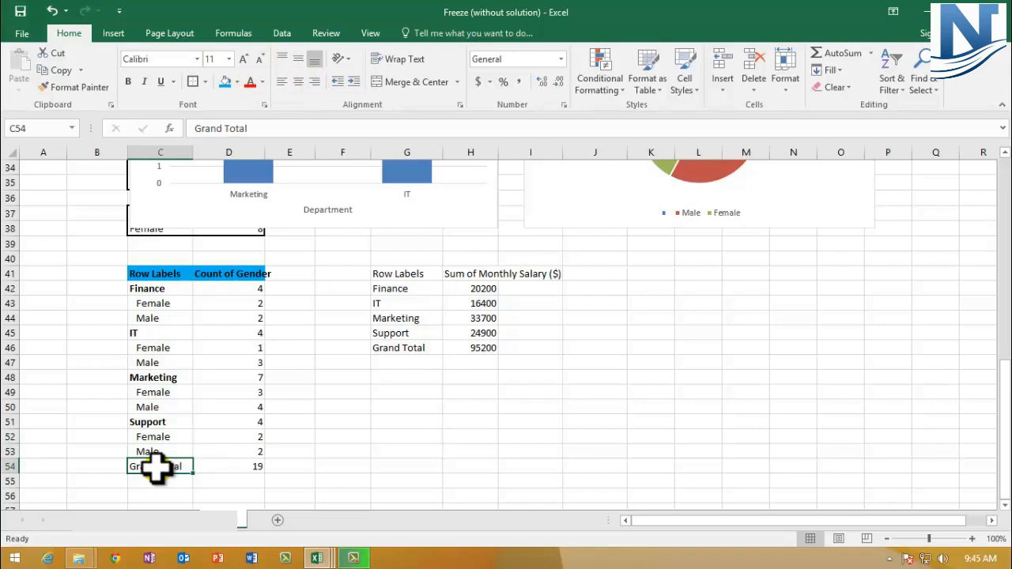
pyautogui.moveTo(162, 468); pyautogui.dragTo(210, 465)
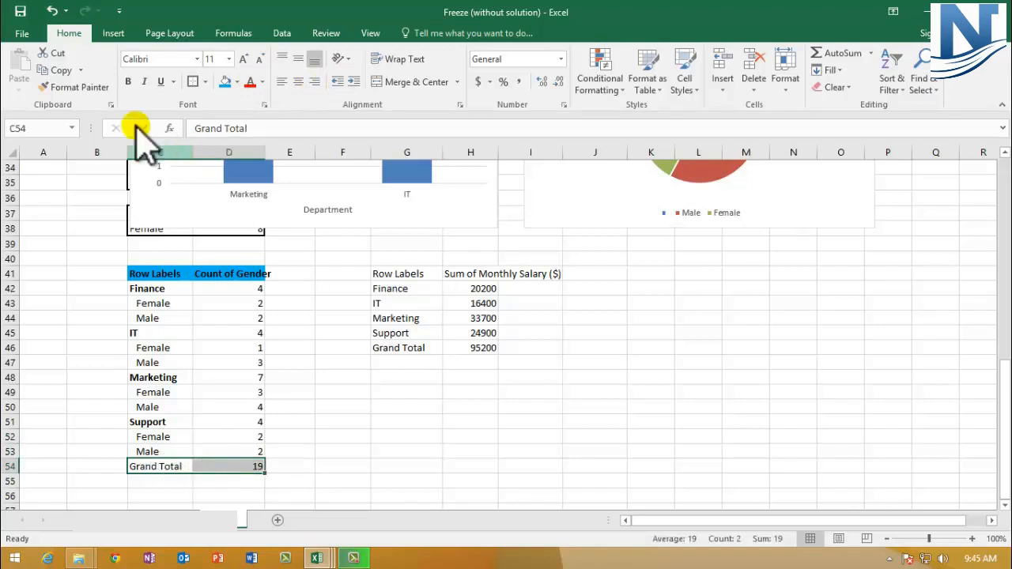
pyautogui.click(127, 82)
pyautogui.click(206, 83)
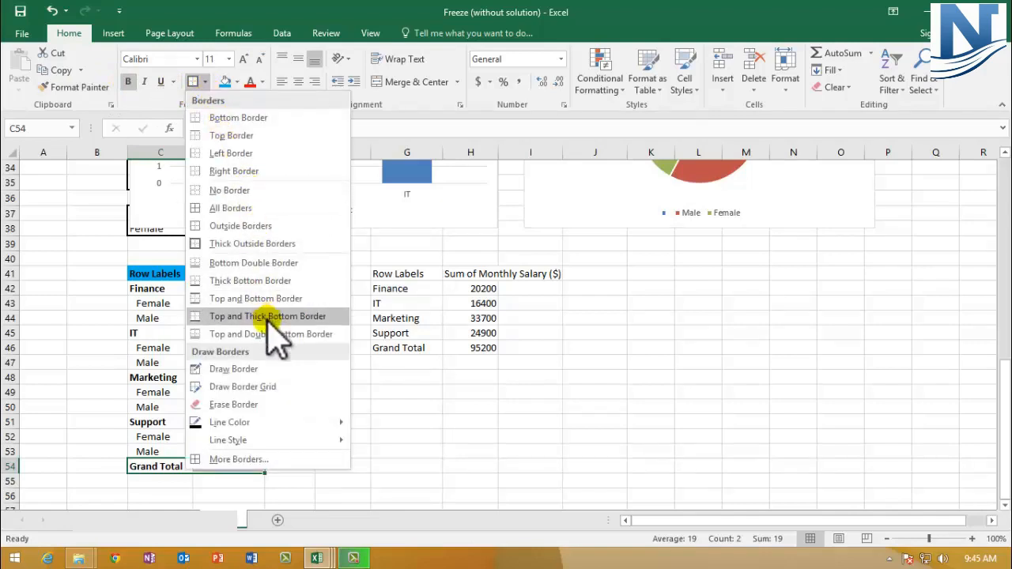
pyautogui.click(257, 336)
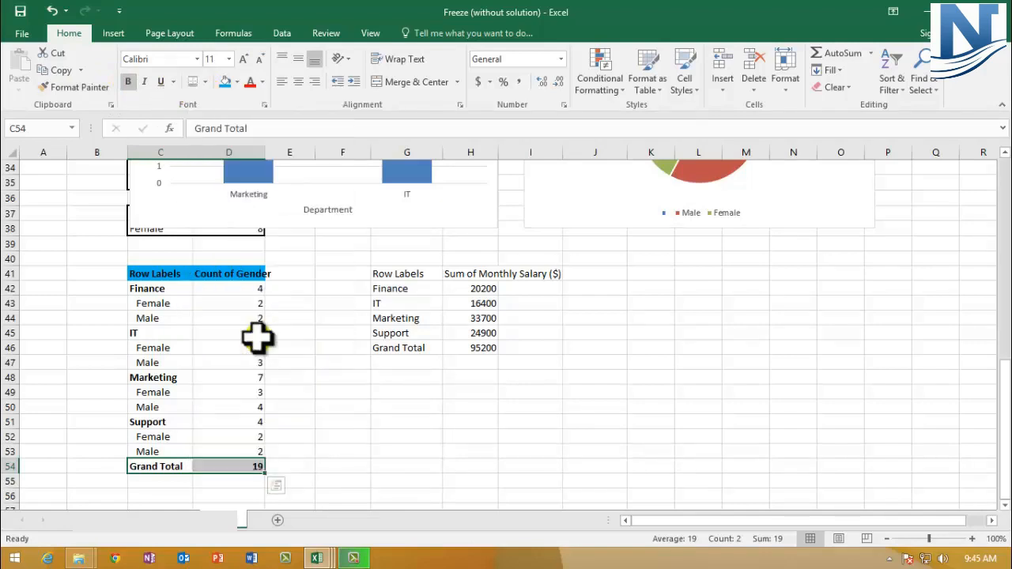
pyautogui.click(323, 420)
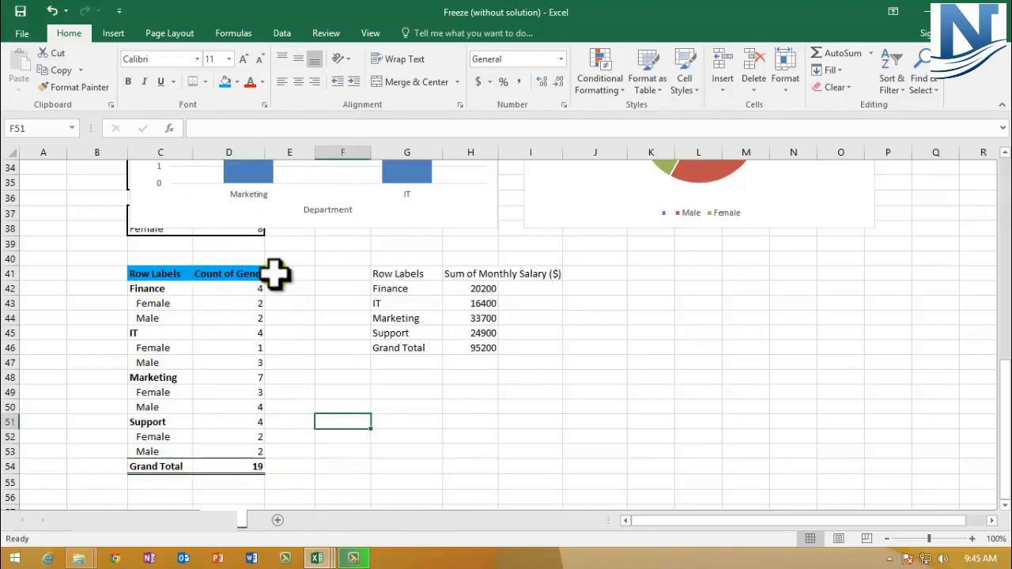
# Step: Widen column D so the Count of Gender header fits
pyautogui.click(209, 273)
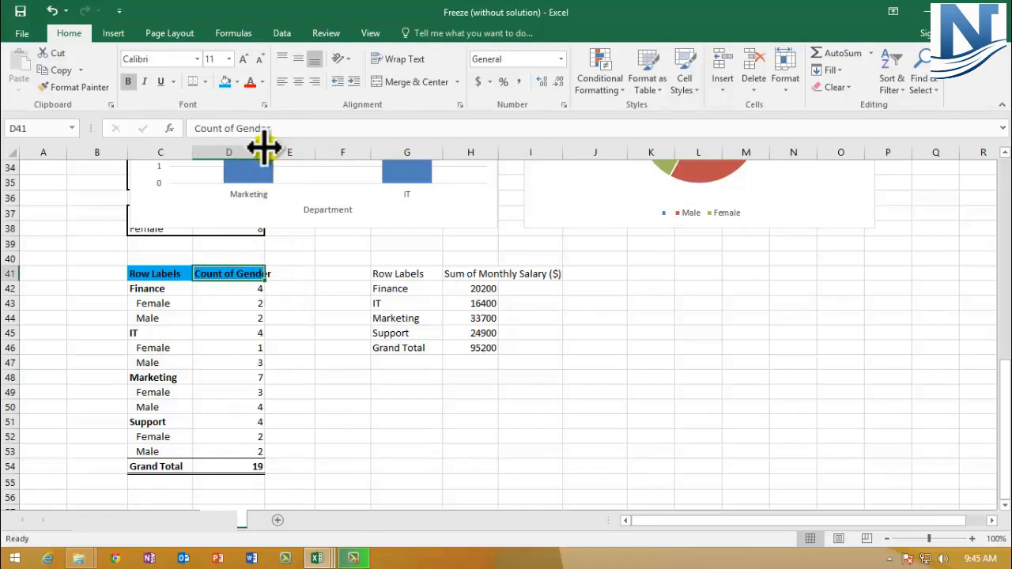
pyautogui.moveTo(265, 152); pyautogui.dragTo(274, 159)
pyautogui.click(251, 377)
# Step: Apply outside borders around the whole gender table, C41:D54
pyautogui.moveTo(158, 275); pyautogui.dragTo(232, 465)
pyautogui.click(205, 81)
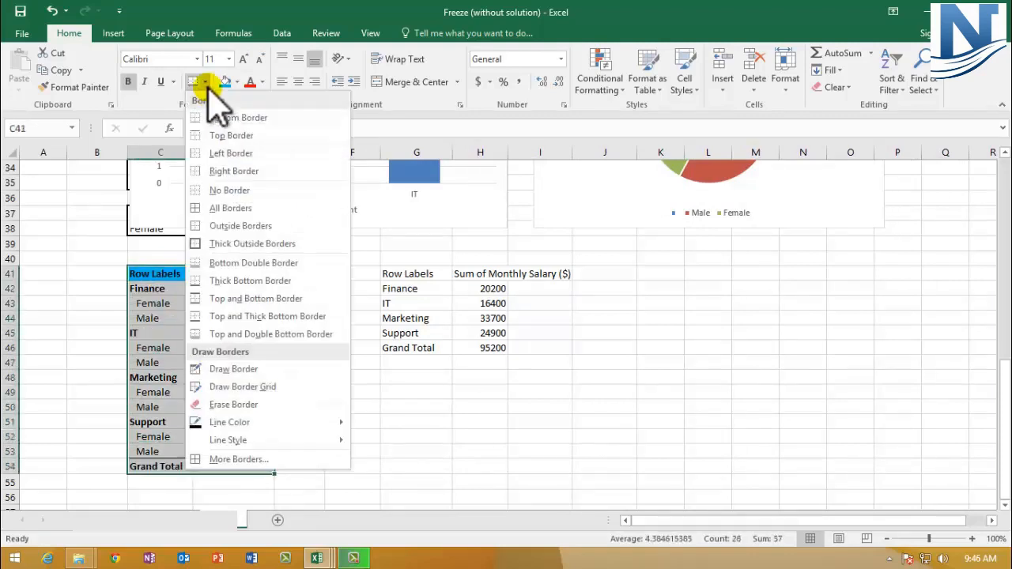
pyautogui.click(225, 227)
pyautogui.click(298, 364)
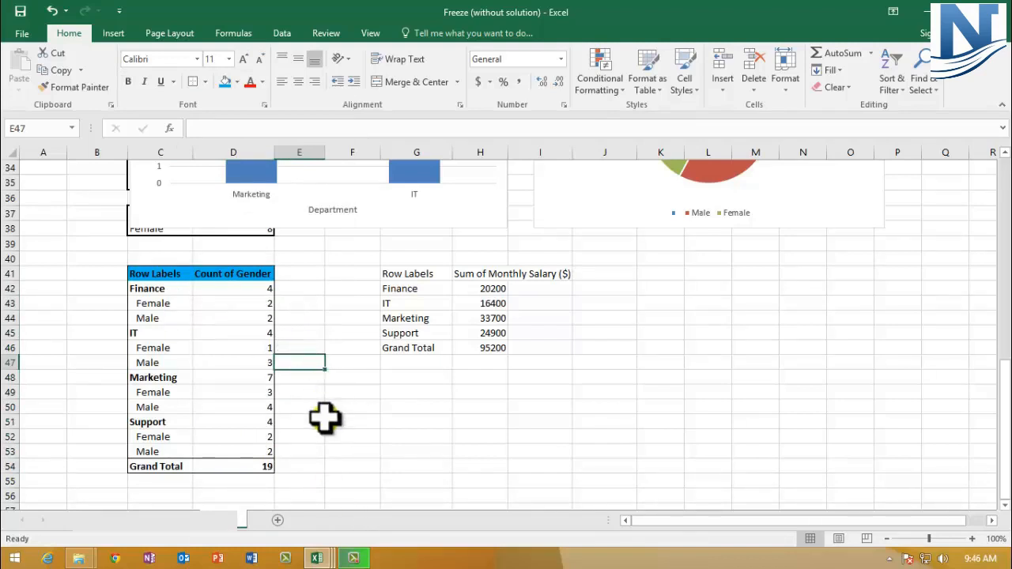
pyautogui.click(156, 288)
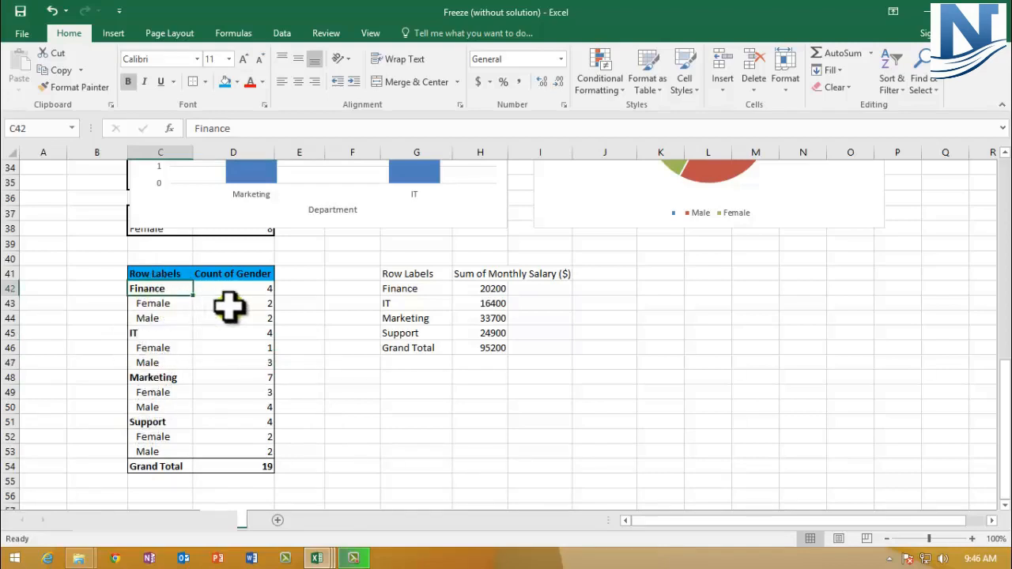
# Step: Make the monthly salary table's header cells G41:H41 bold with the same light blue fill
pyautogui.moveTo(412, 269); pyautogui.dragTo(484, 274)
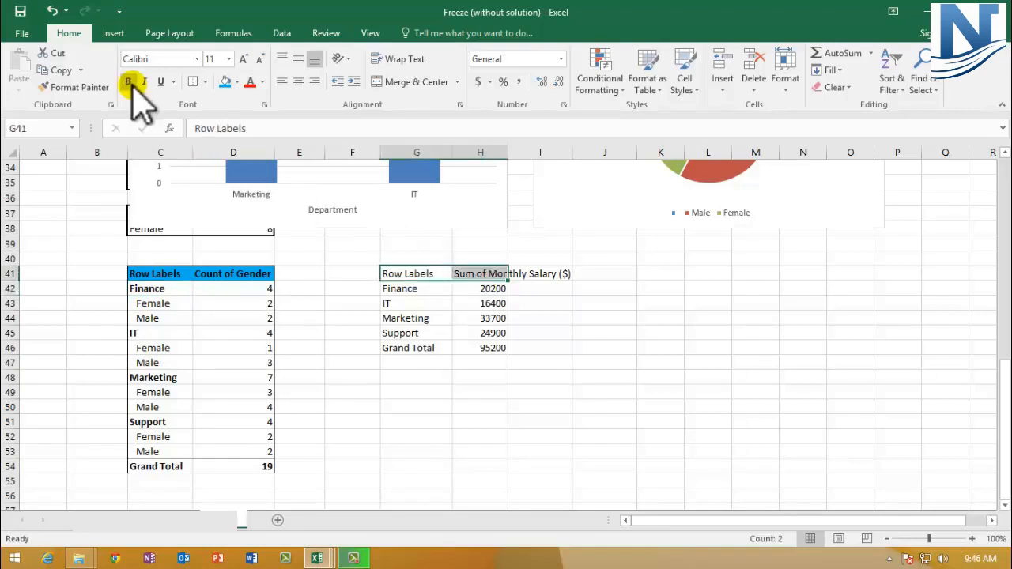
pyautogui.click(158, 271)
pyautogui.moveTo(409, 272); pyautogui.dragTo(483, 272)
pyautogui.click(224, 83)
# Step: Make the salary table's Grand Total row, G46:H46, bold and give it a top and double bottom border
pyautogui.click(404, 347)
pyautogui.moveTo(436, 348); pyautogui.dragTo(466, 348)
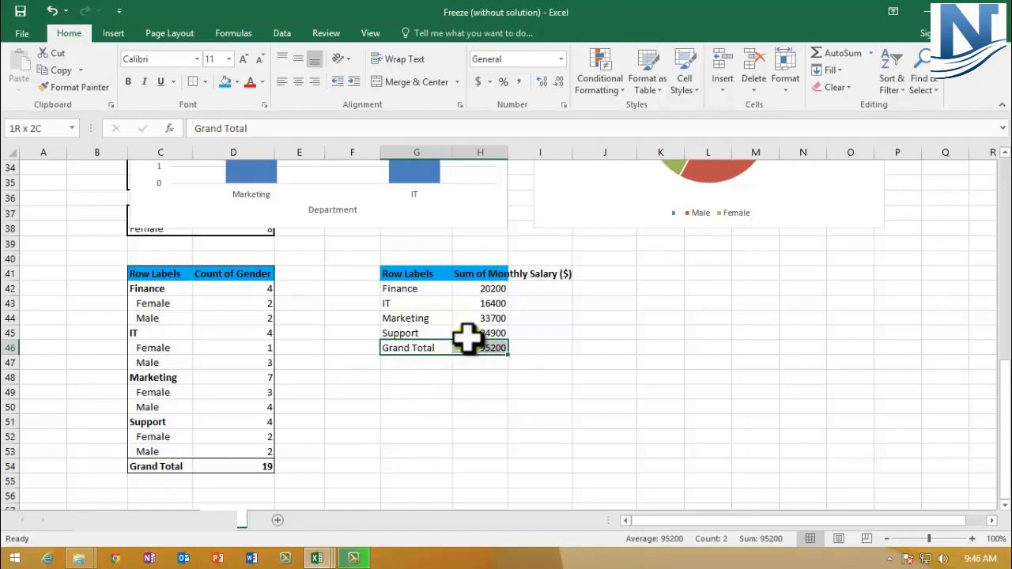
pyautogui.click(127, 81)
pyautogui.click(204, 82)
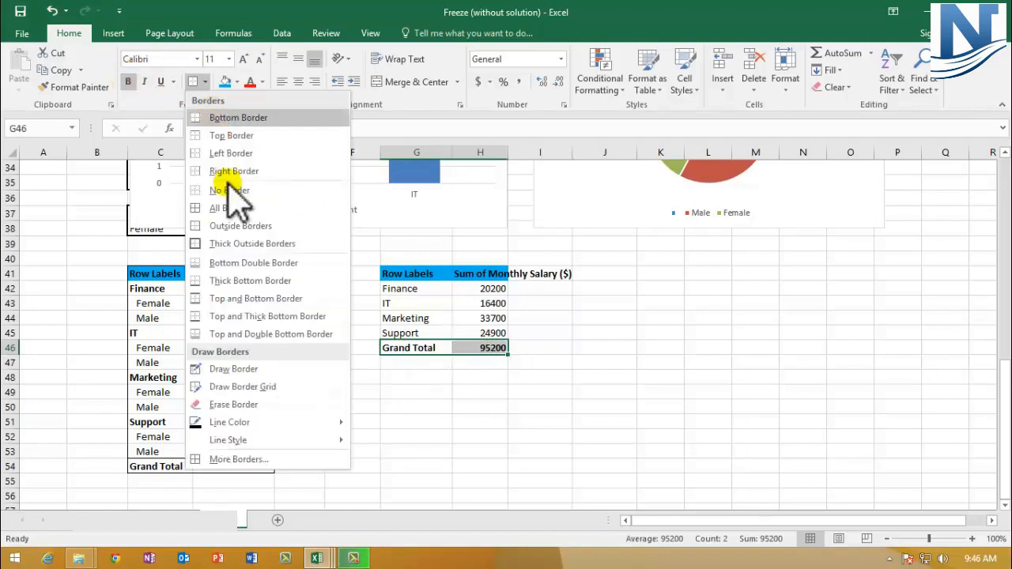
pyautogui.click(274, 335)
pyautogui.click(416, 423)
# Step: Apply outside borders around the whole monthly salary table, G41:H46
pyautogui.moveTo(403, 275); pyautogui.dragTo(475, 348)
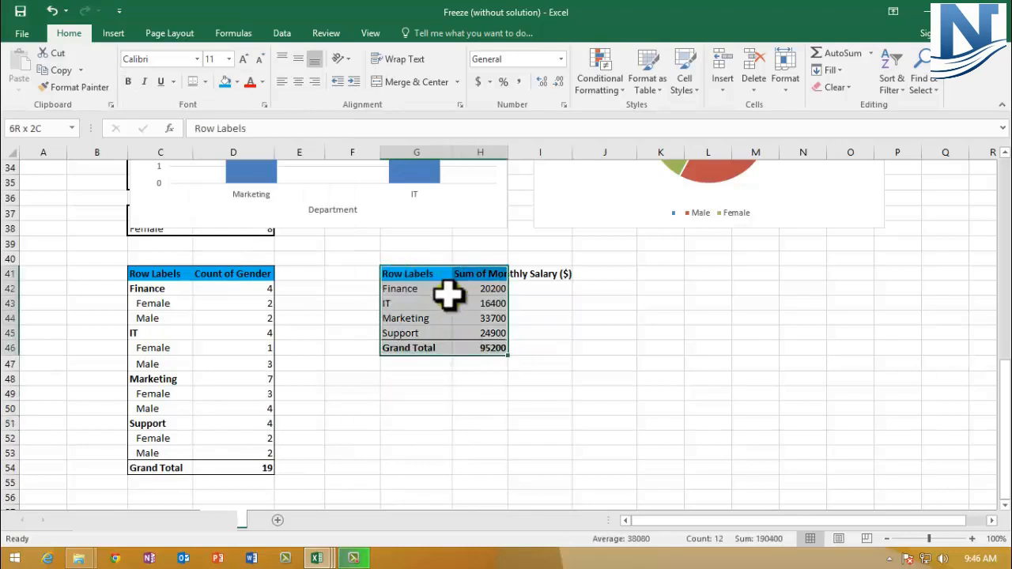
pyautogui.click(206, 82)
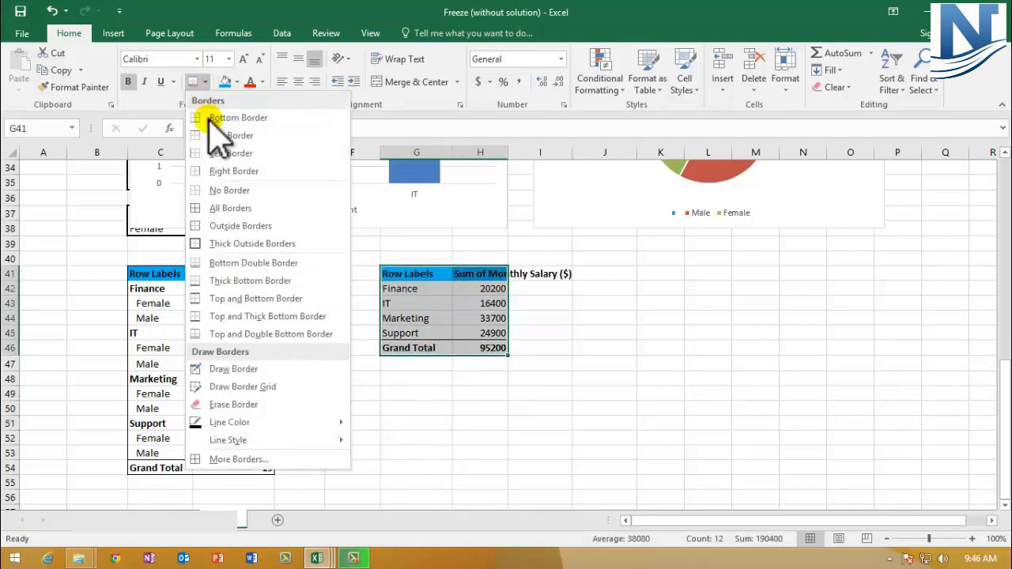
pyautogui.click(241, 227)
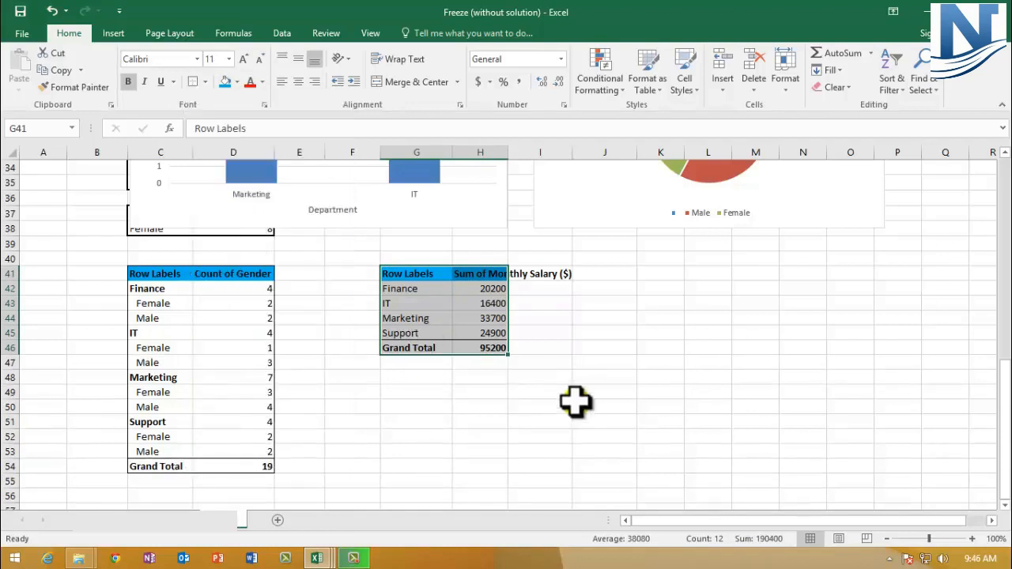
pyautogui.click(592, 374)
# Step: Try widening column H to fit the Sum of Monthly Salary ($) header and check the effect on the employee list above
pyautogui.click(480, 274)
pyautogui.moveTo(509, 151); pyautogui.dragTo(579, 154)
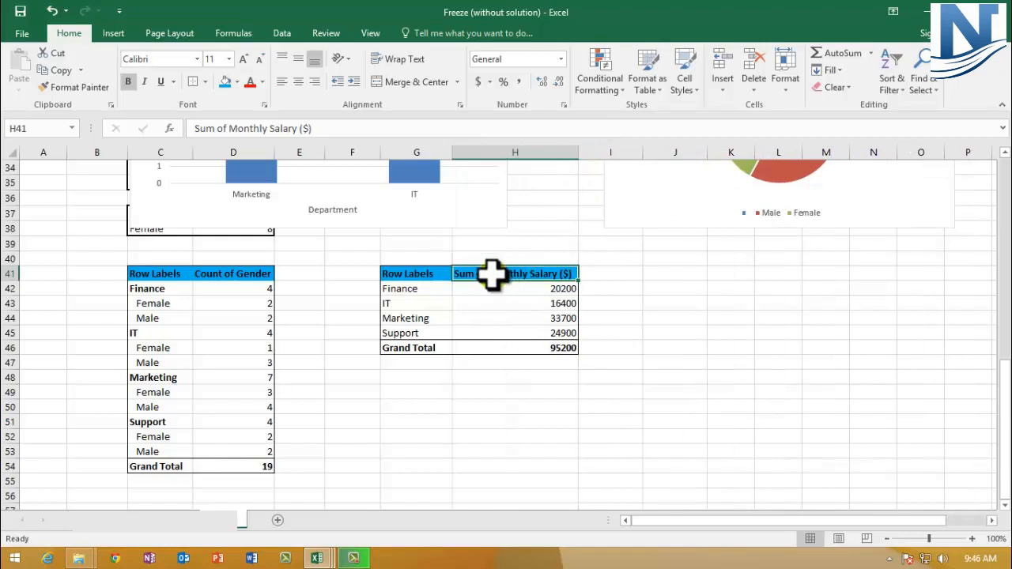
pyautogui.scroll(11, 503, 333)
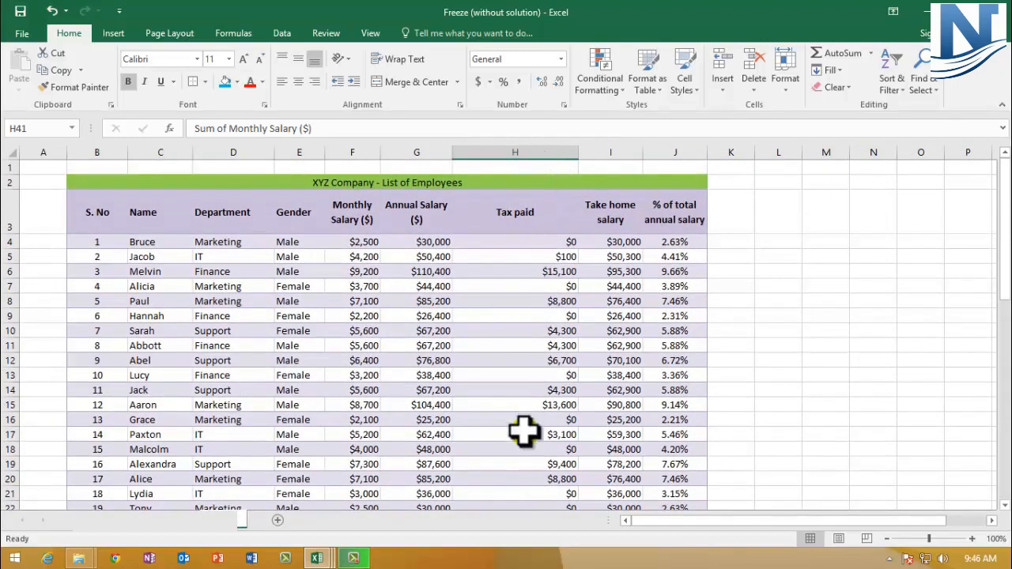
pyautogui.scroll(-5, 503, 318)
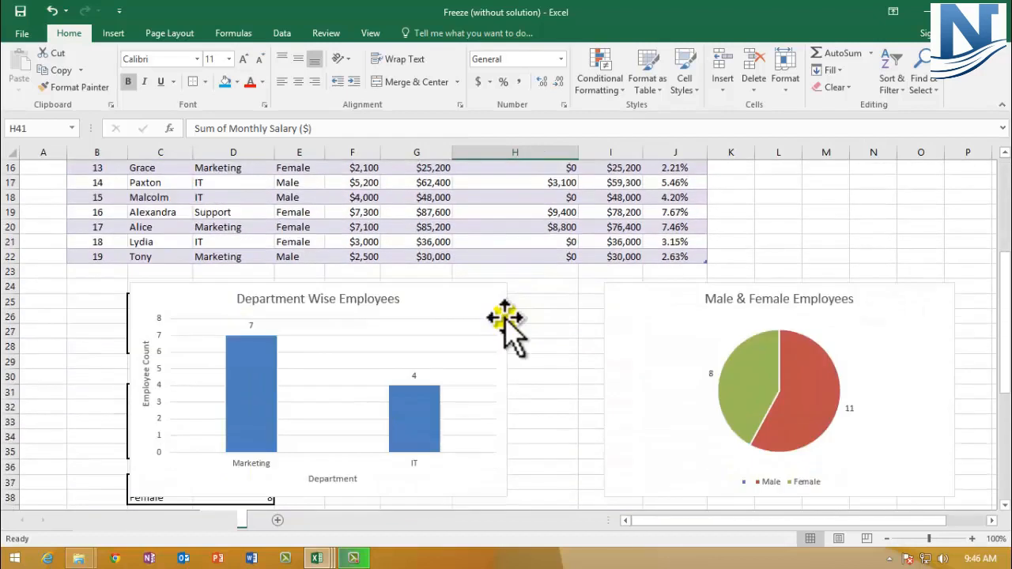
pyautogui.scroll(3, 509, 261)
pyautogui.scroll(2, 490, 316)
pyautogui.scroll(-11, 461, 335)
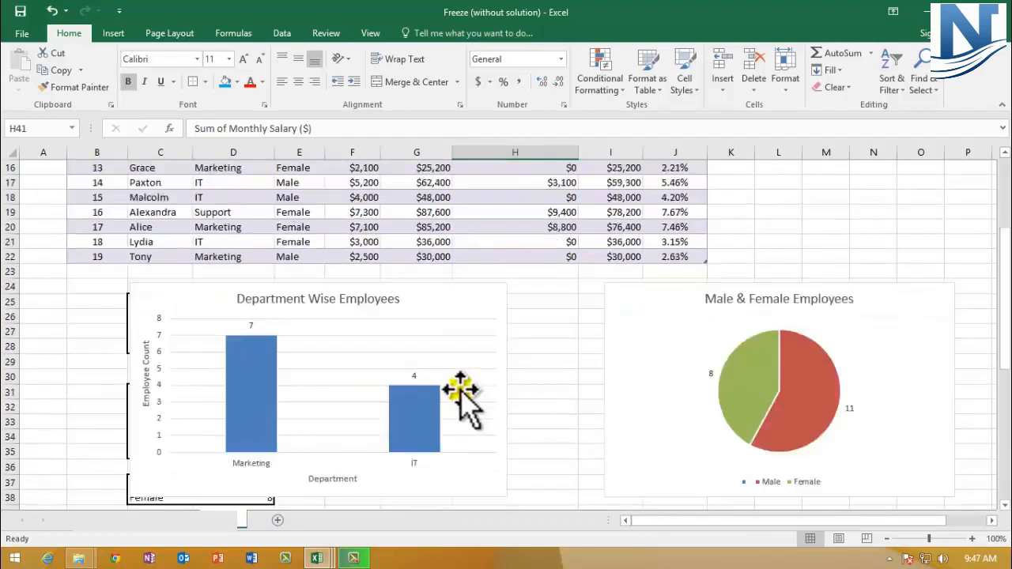
pyautogui.click(606, 359)
pyautogui.hotkey('ctrl', 'z')
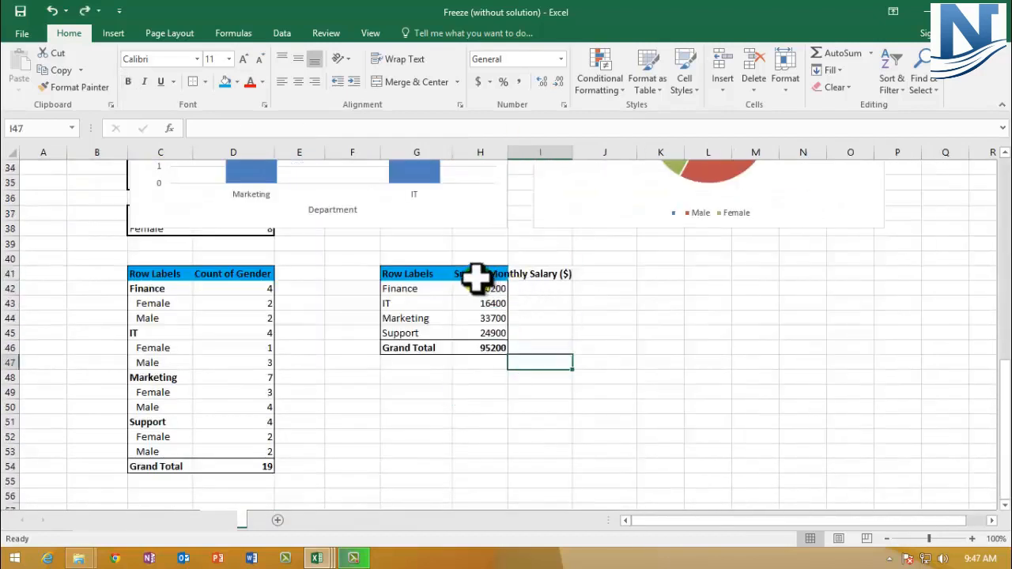
# Step: Wrap the text of the Sum of Monthly Salary ($) header in cell H41
pyautogui.click(475, 274)
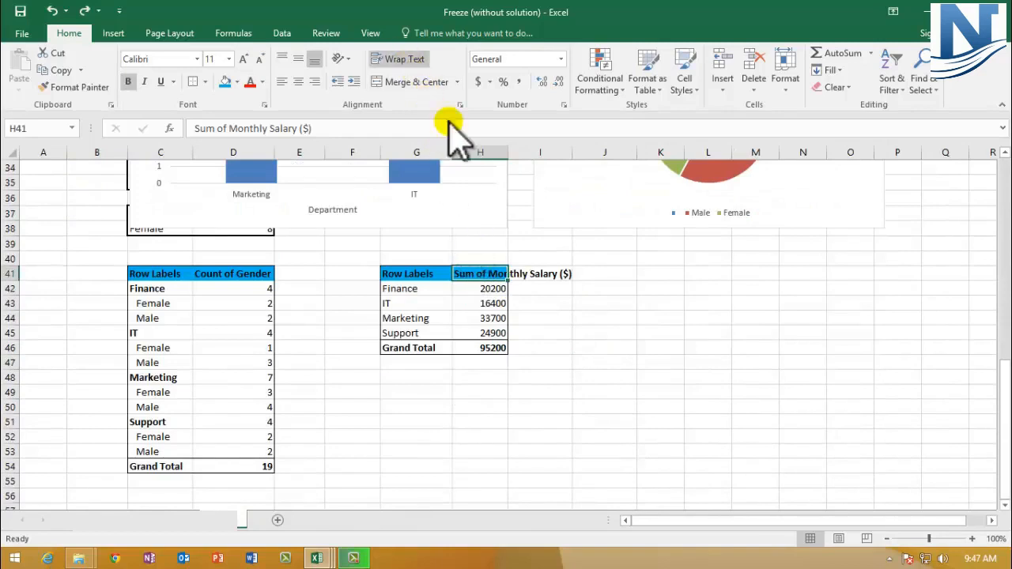
pyautogui.click(404, 61)
pyautogui.click(605, 333)
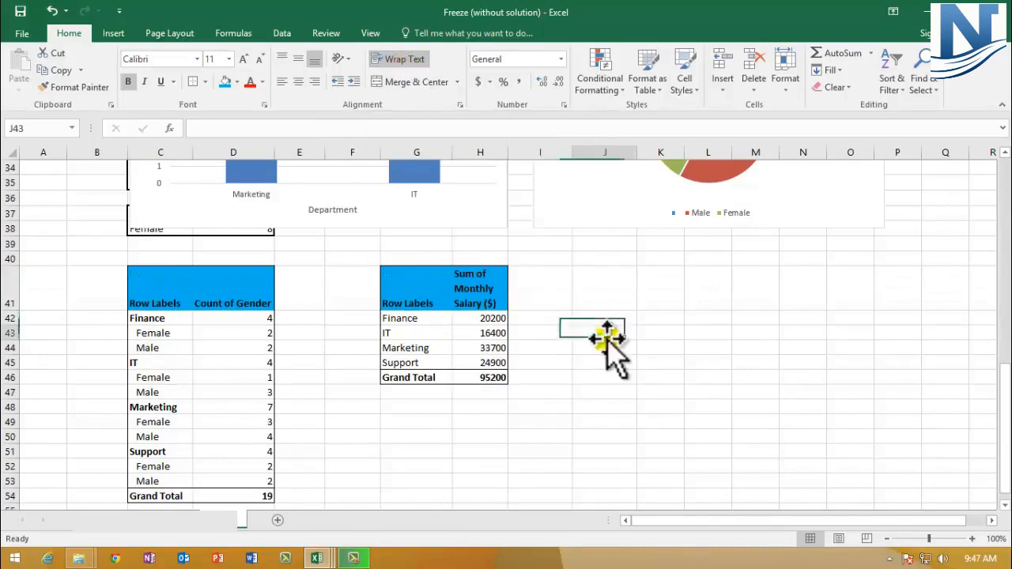
# Step: Vertically centre the summary table headers across row 41 with Middle Align
pyautogui.click(6, 281)
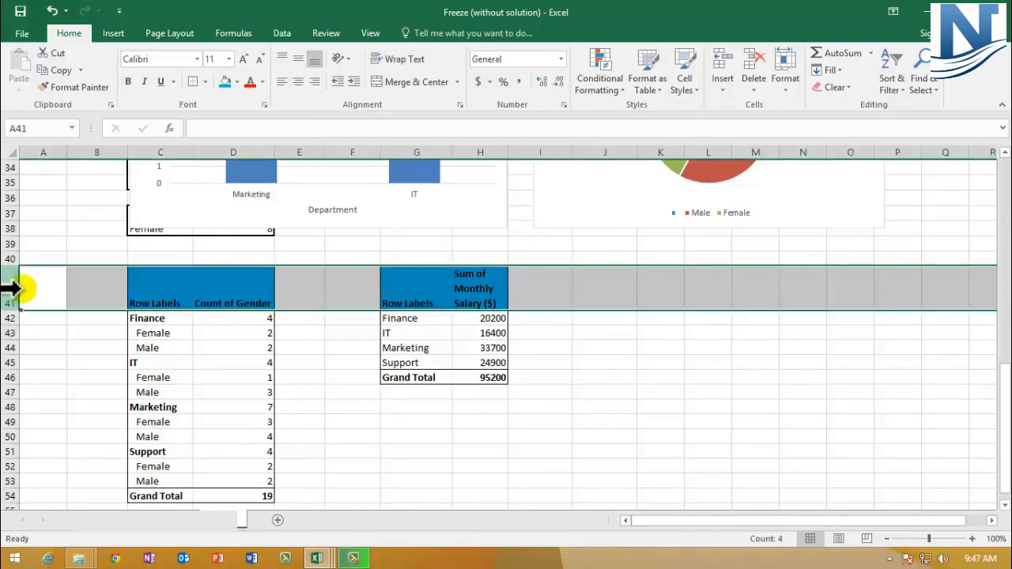
pyautogui.click(147, 289)
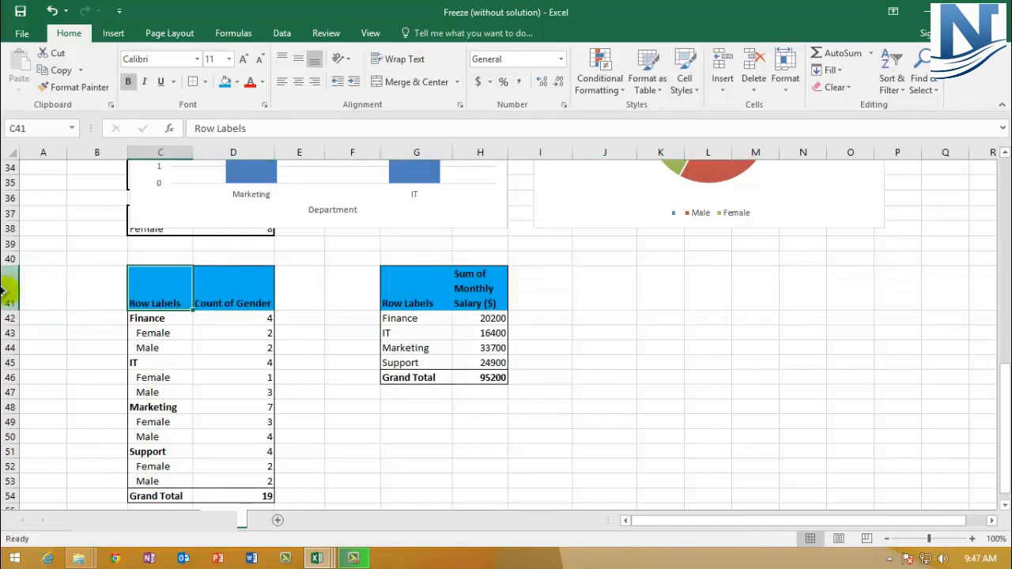
pyautogui.click(4, 292)
pyautogui.click(298, 59)
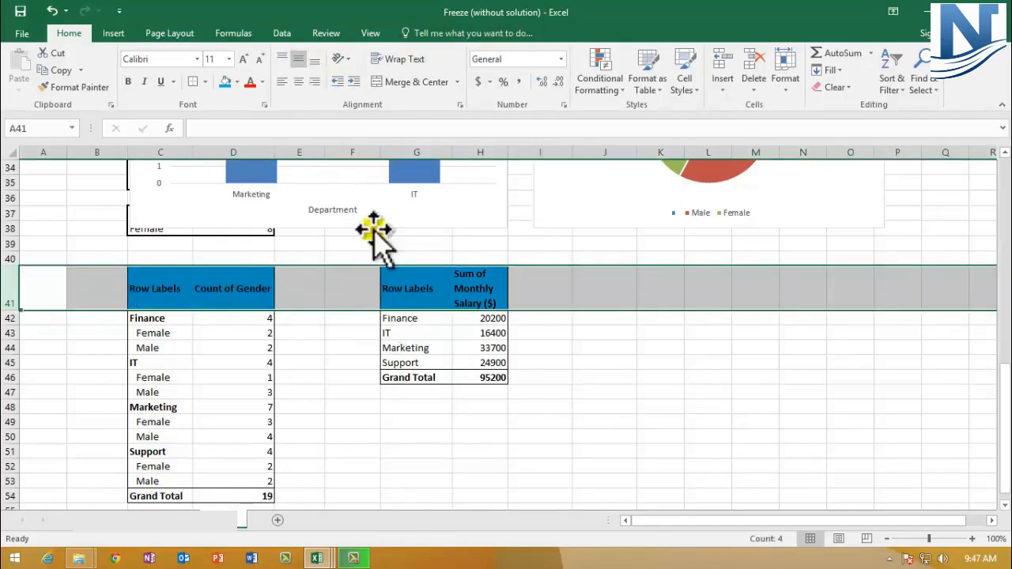
pyautogui.click(589, 379)
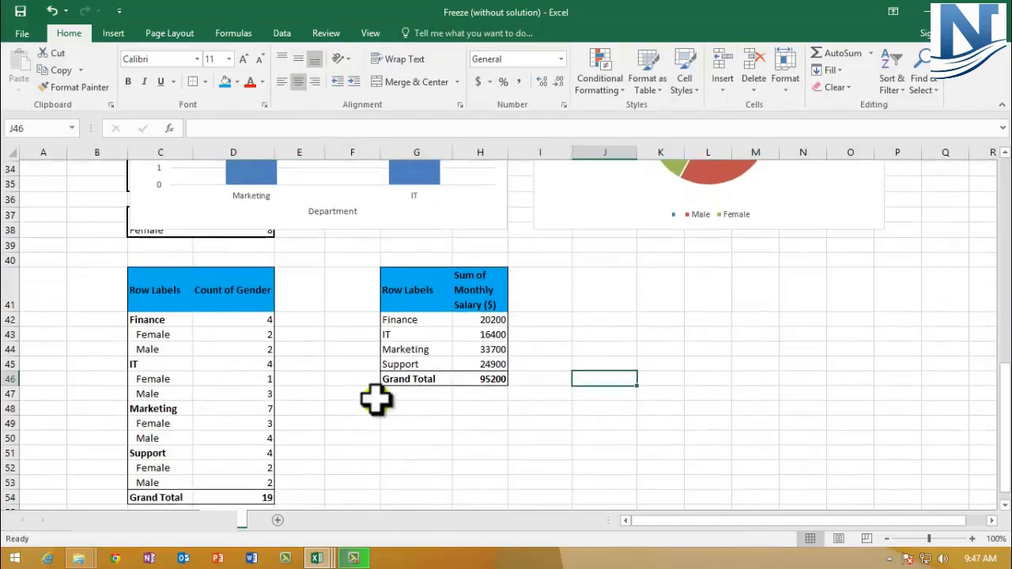
# Step: Move the Department Wise Employees chart slightly up and to the left, just below the employee list, and deselect it
pyautogui.scroll(5, 380, 411)
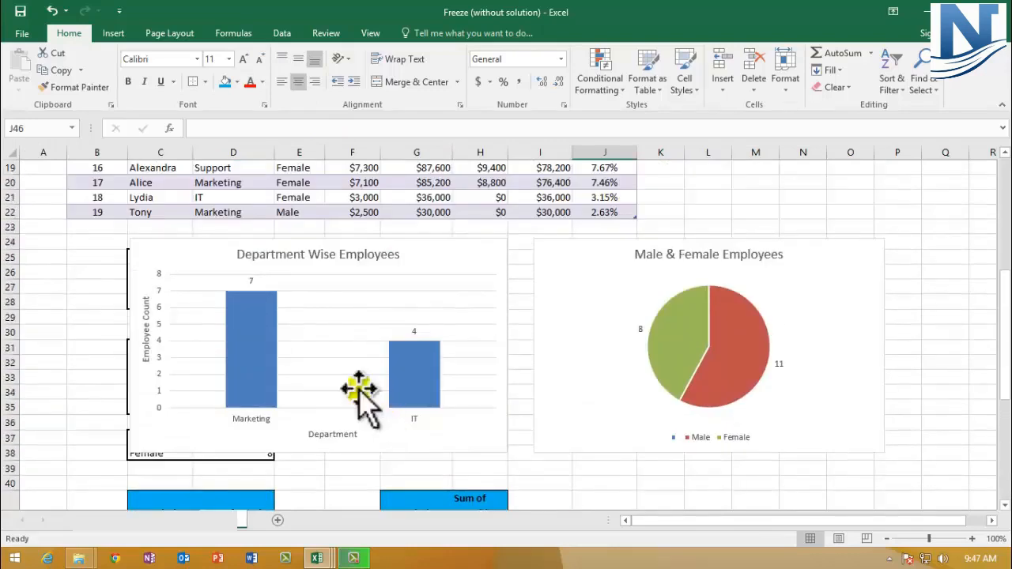
pyautogui.moveTo(158, 247)
pyautogui.mouseDown()
pyautogui.moveTo(86, 242)
pyautogui.moveTo(164, 249)
pyautogui.moveTo(146, 239)
pyautogui.mouseUp()
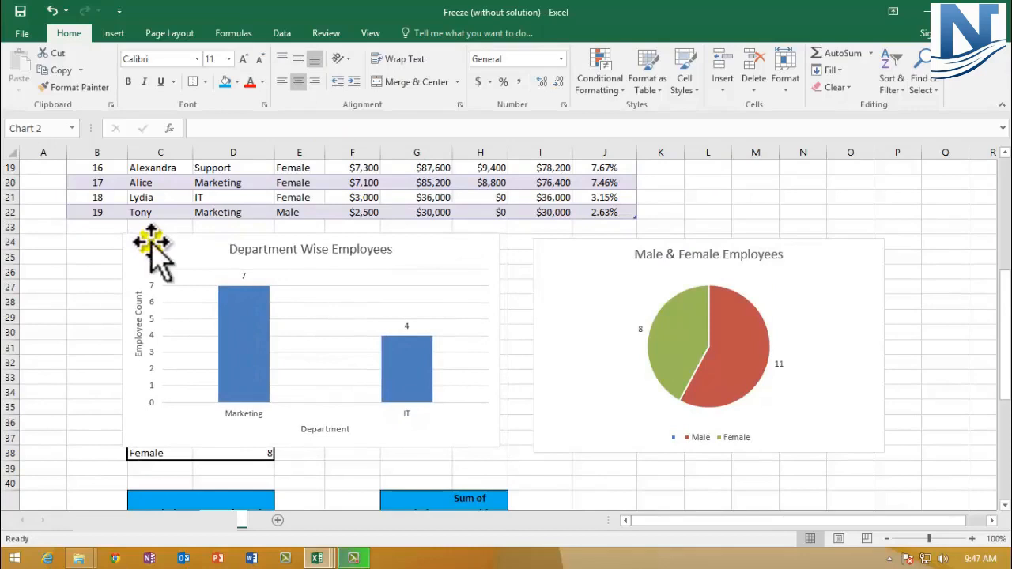
pyautogui.scroll(-3, 283, 356)
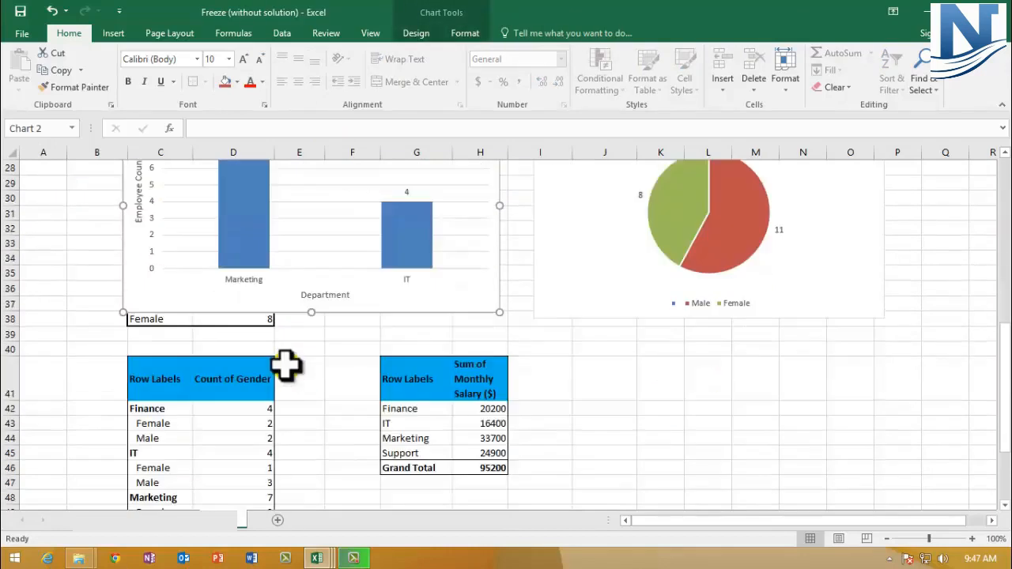
pyautogui.click(201, 362)
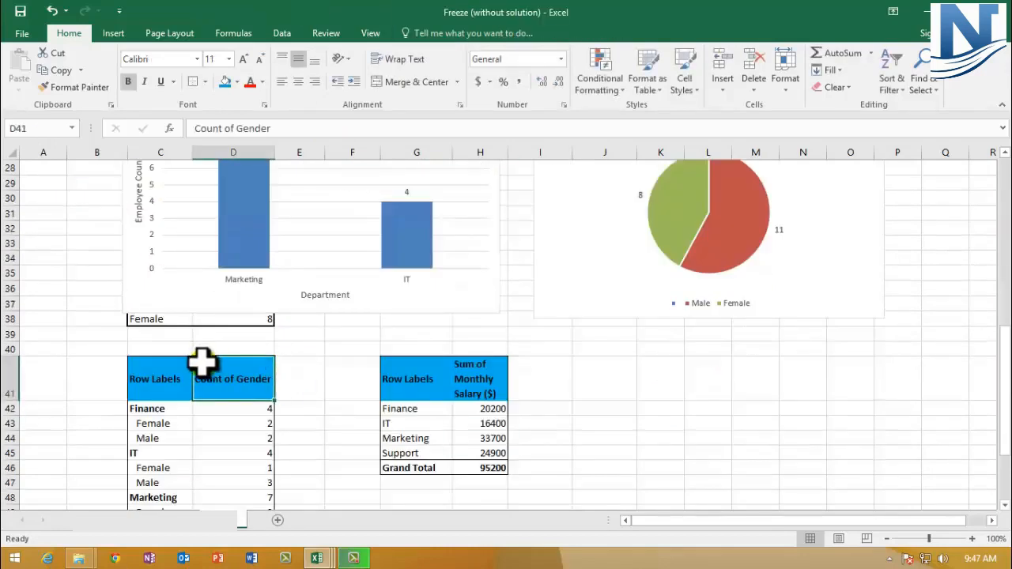